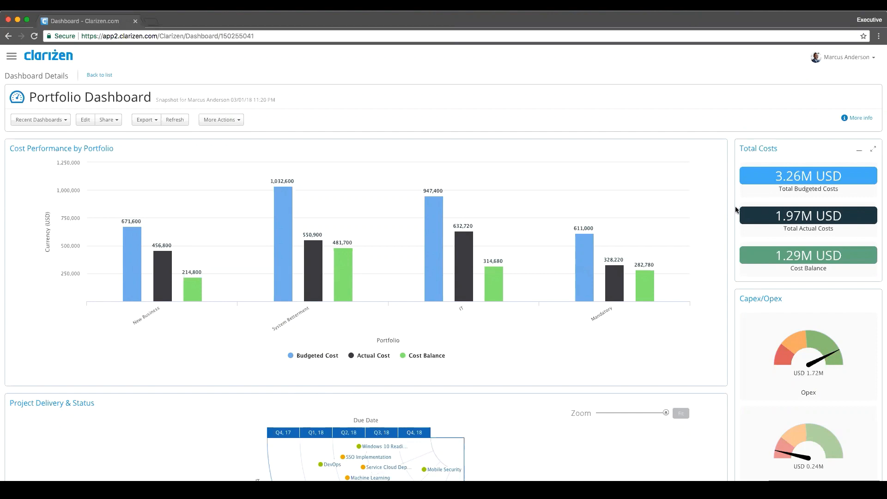
# - Examine the Portfolio Dashboard's cost performance, project delivery and status, and cost by time charts
pyautogui.scroll(-3, 737, 208)
pyautogui.scroll(-5, 737, 208)
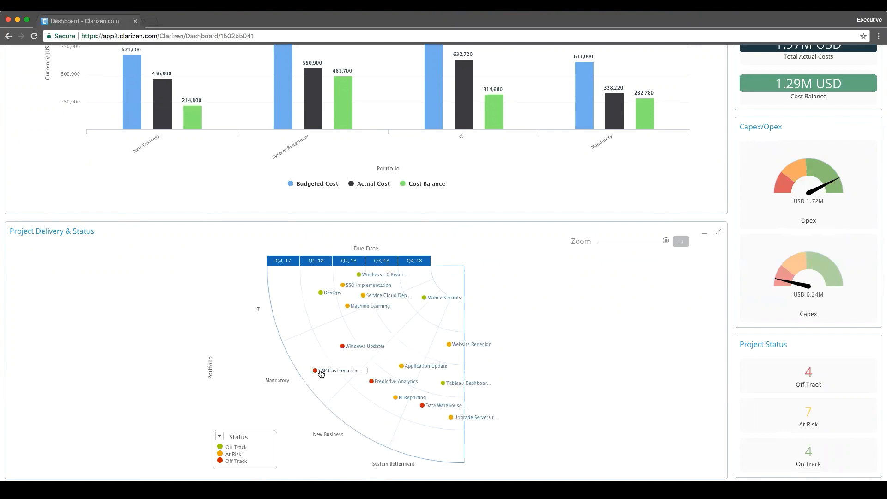
pyautogui.moveTo(321, 373)
pyautogui.scroll(-5, 554, 360)
pyautogui.scroll(-1, 555, 361)
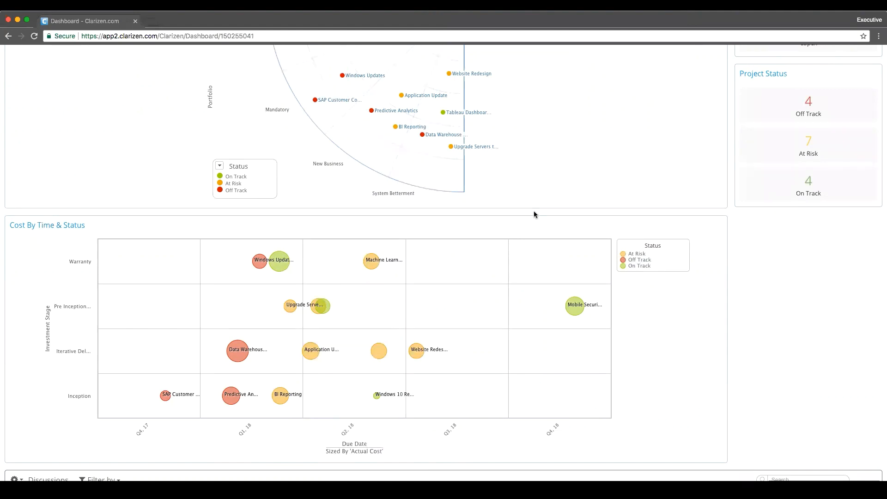
pyautogui.scroll(10, 534, 213)
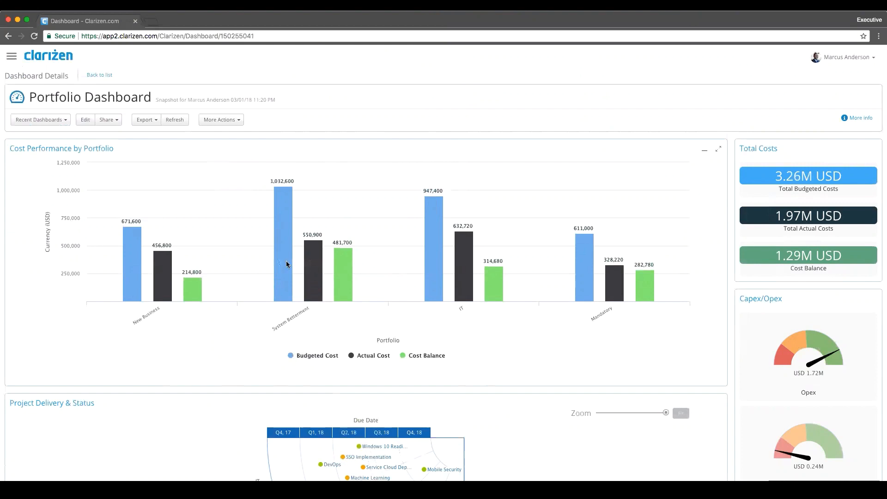
pyautogui.scroll(-2, 166, 368)
pyautogui.scroll(-1, 166, 367)
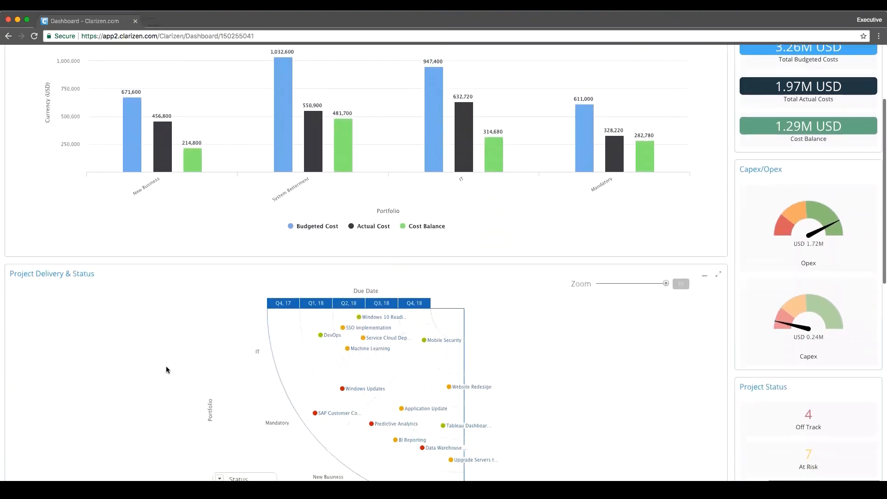
# - Open the report behind the Project Delivery & Status chart, check Effort by Portfolio, and return to Scatter by Portfolio
pyautogui.click(45, 274)
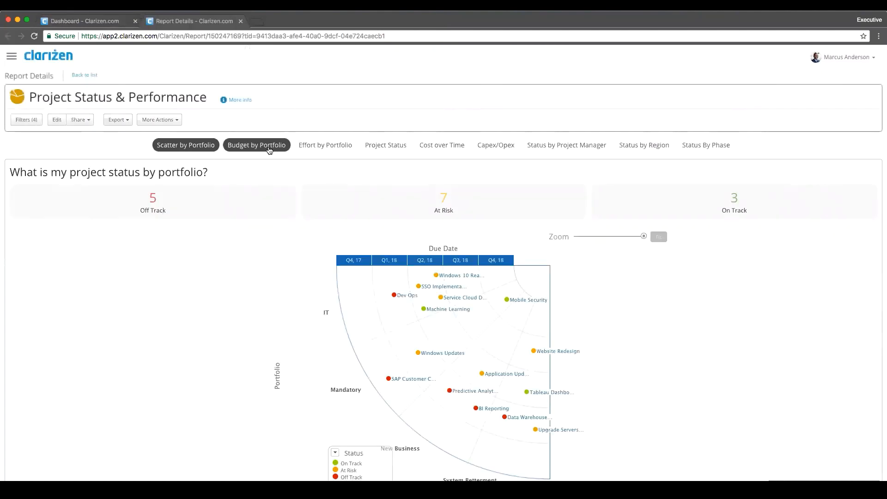
pyautogui.click(324, 147)
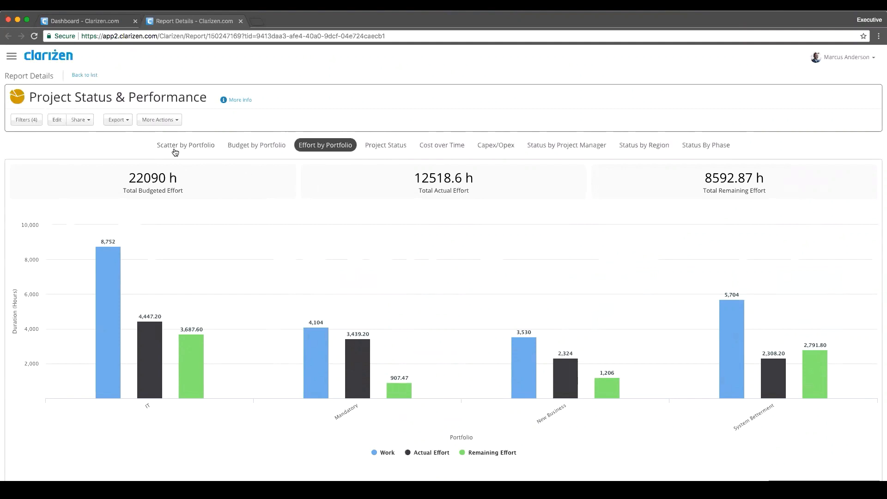
pyautogui.click(177, 148)
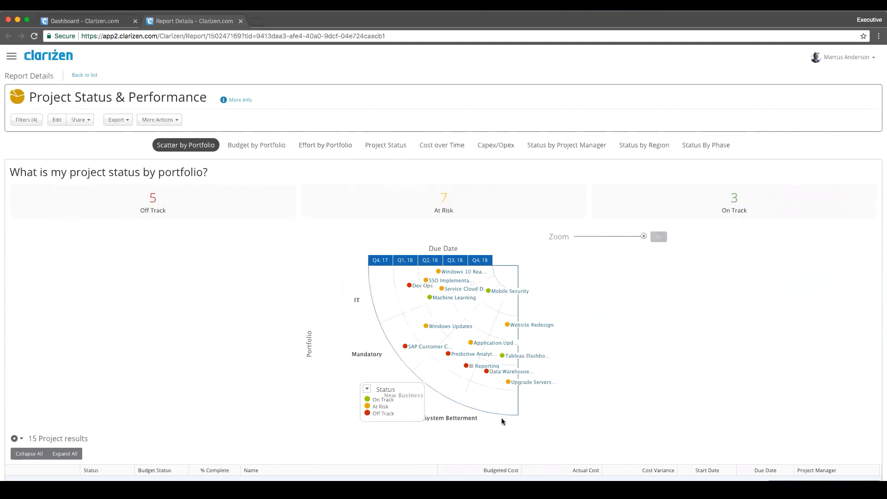
# - Add the <Project>.Description field to the project results table, directly after Name, by searching the available fields for "description"
pyautogui.scroll(-1, 503, 421)
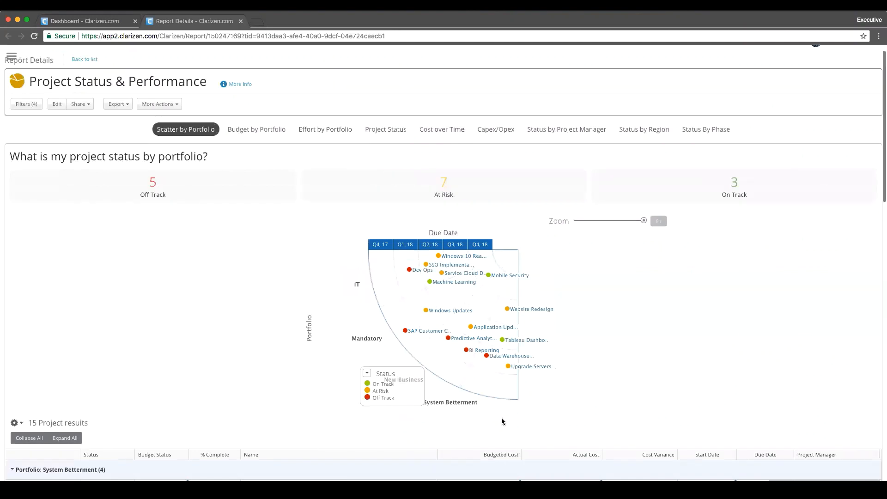
pyautogui.scroll(-9, 278, 416)
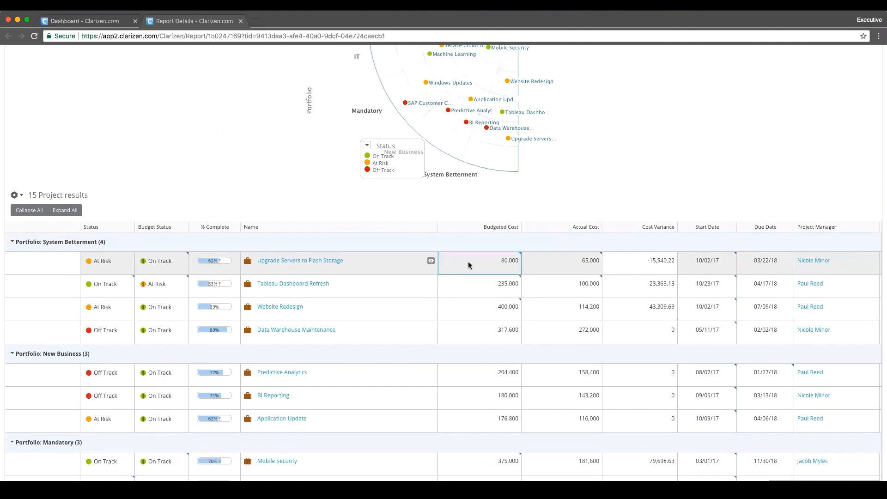
pyautogui.scroll(-4, 467, 262)
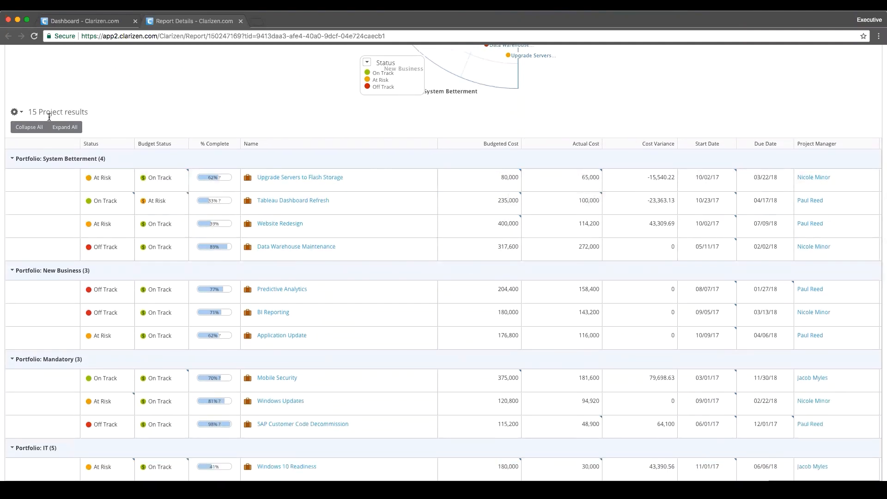
pyautogui.click(14, 112)
pyautogui.click(27, 144)
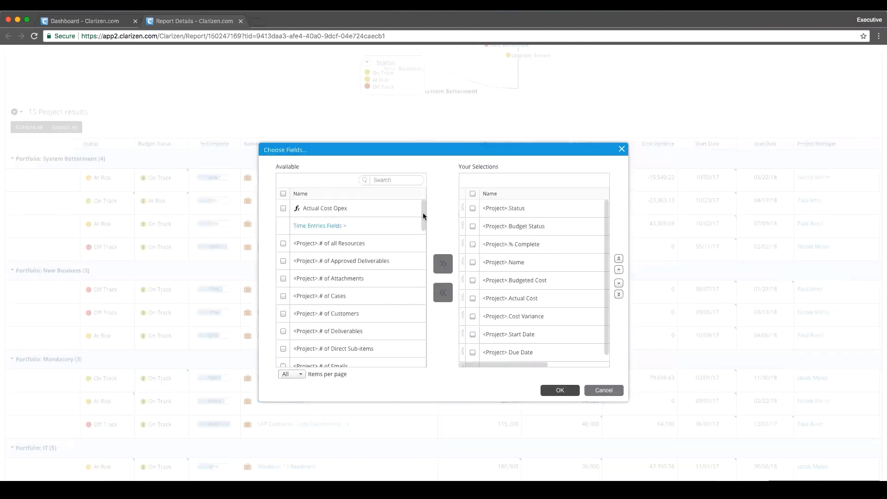
pyautogui.click(393, 180)
pyautogui.write('description')
pyautogui.press('Return')
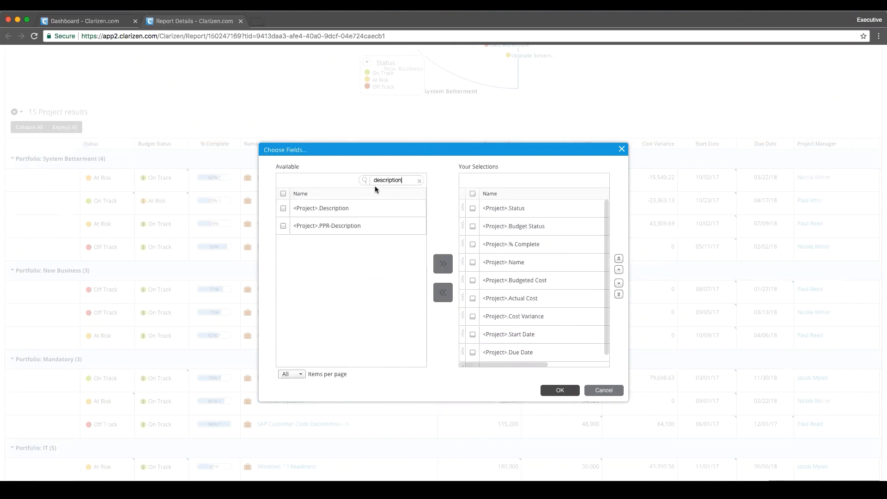
pyautogui.moveTo(353, 212); pyautogui.dragTo(467, 294)
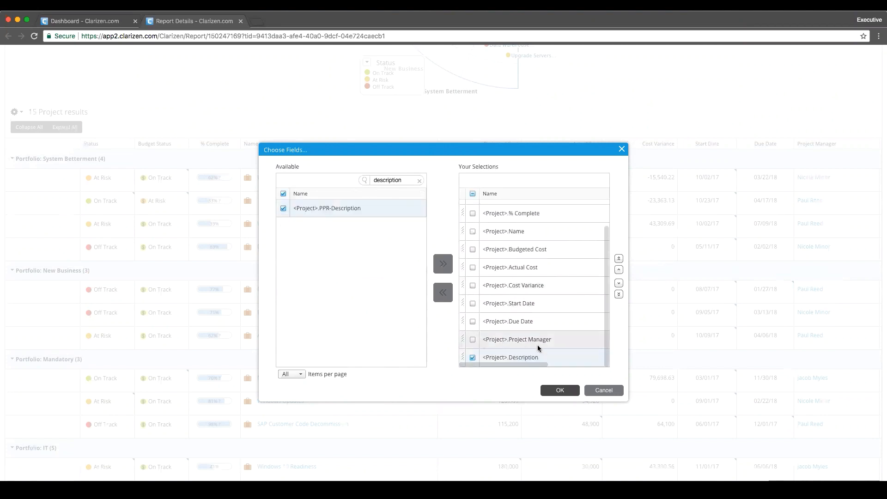
pyautogui.moveTo(462, 355); pyautogui.dragTo(539, 248)
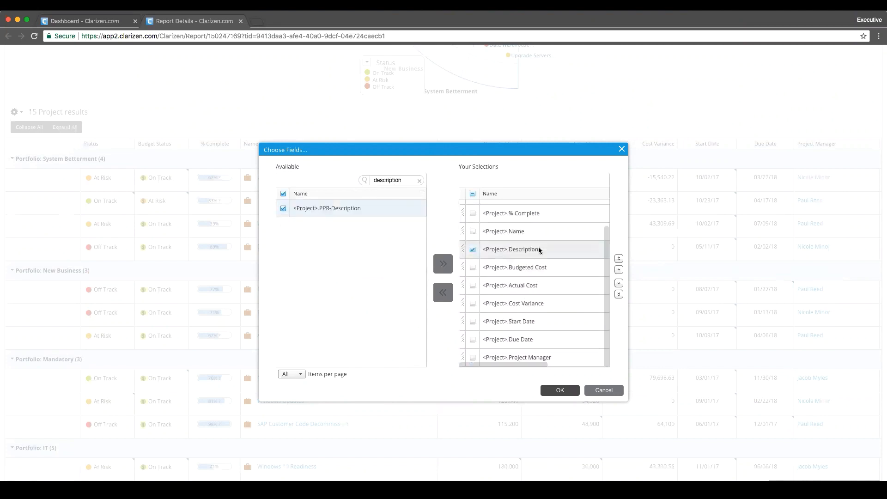
pyautogui.click(559, 393)
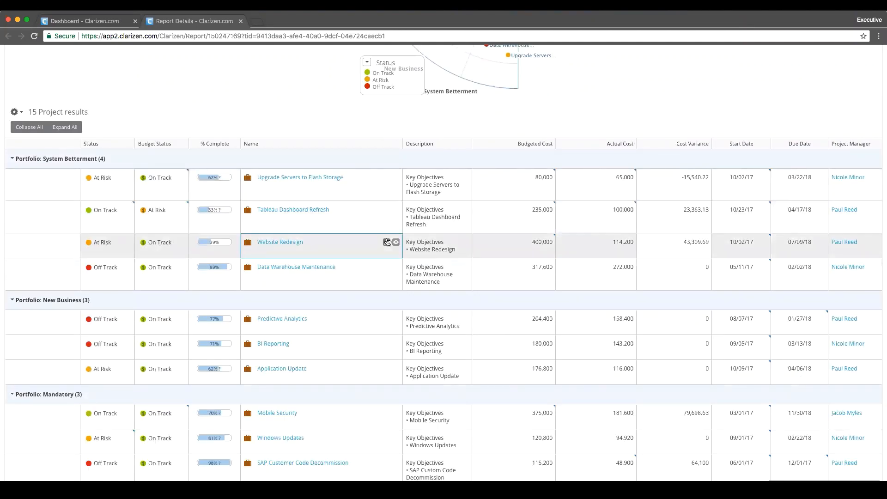
# - Check the status and project manager of the Dev Ops project in the IT portfolio
pyautogui.scroll(-3, 388, 243)
pyautogui.scroll(-8, 388, 242)
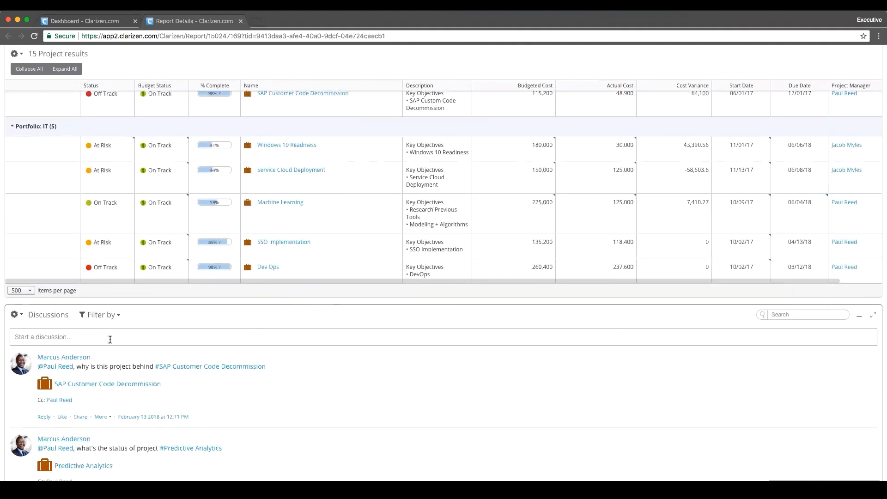
pyautogui.click(44, 332)
pyautogui.scroll(-1, 207, 317)
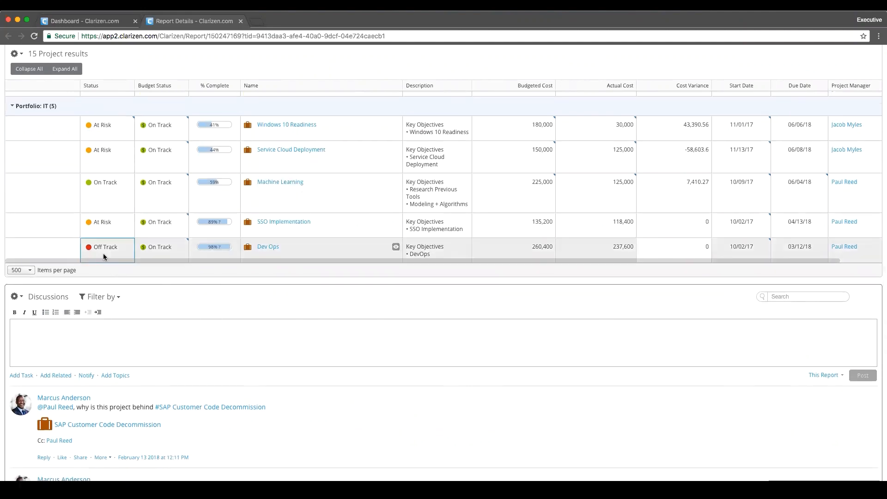
pyautogui.click(277, 254)
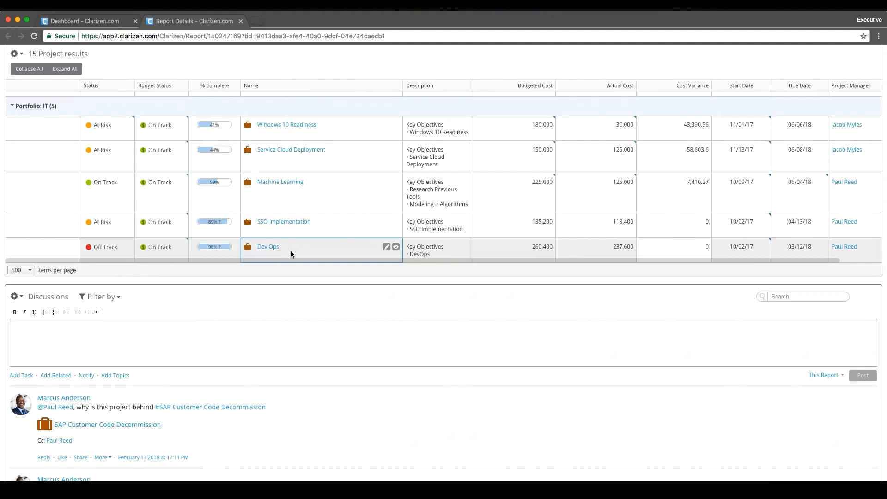
pyautogui.click(845, 252)
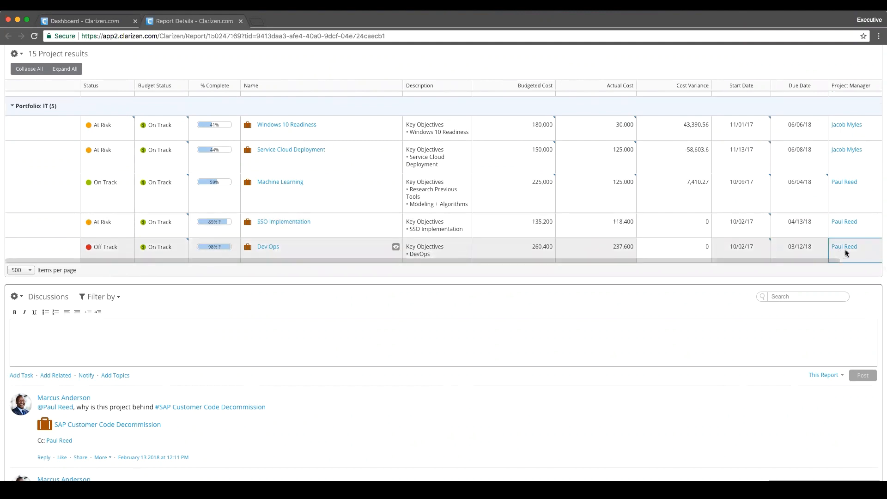
pyautogui.click(846, 253)
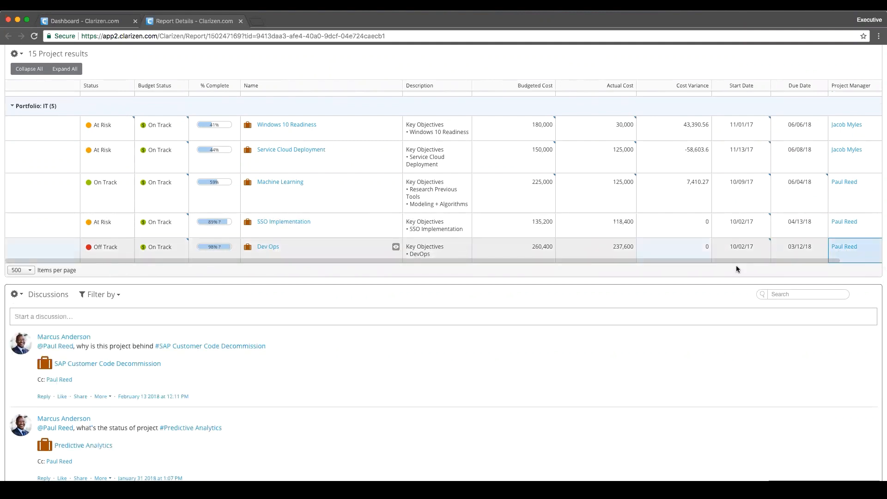
# - Post a report discussion mentioning the Dev Ops project manager, asking "what's going on with the #Dev Ops?" with the project linked
pyautogui.click(55, 317)
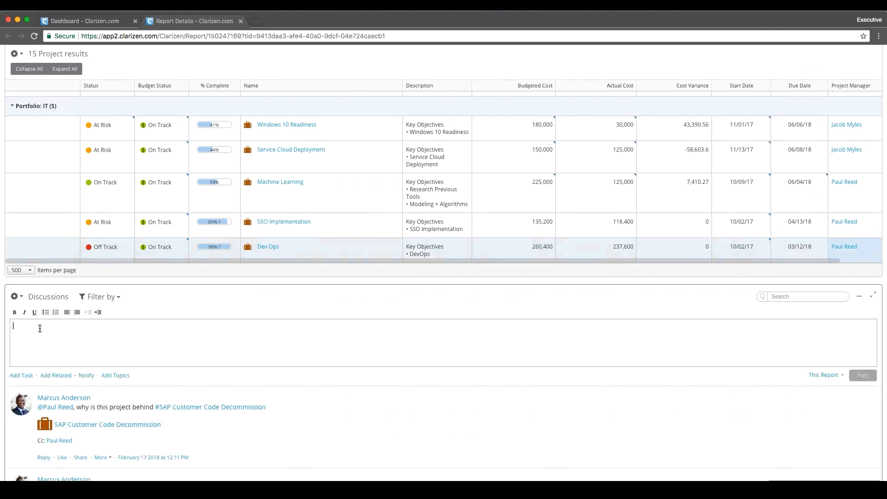
pyautogui.write('@paul')
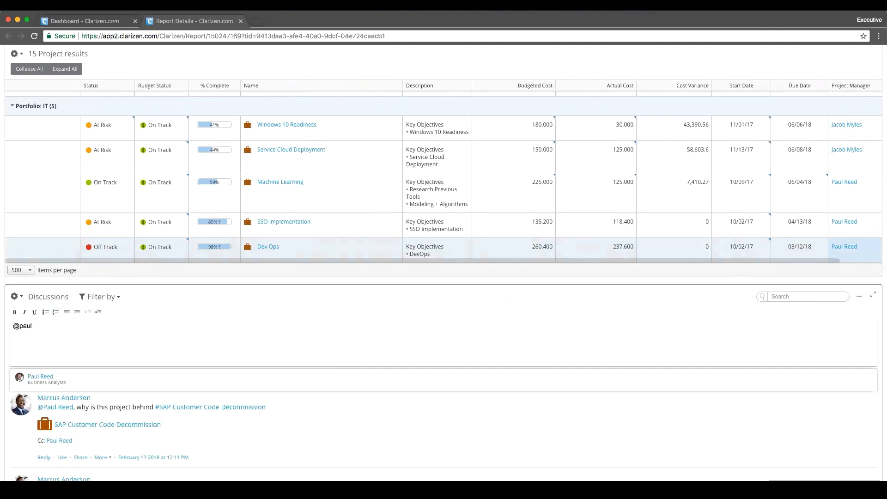
pyautogui.click(35, 379)
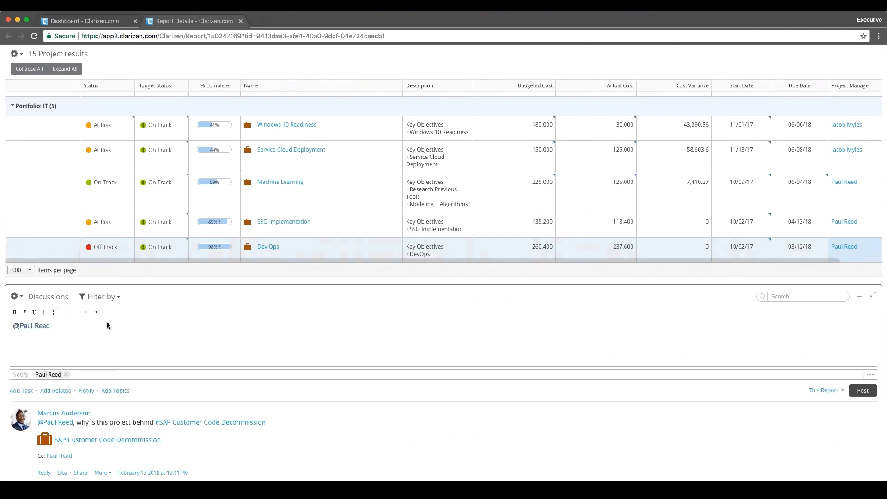
pyautogui.write(", what's going on with the #Dev ops")
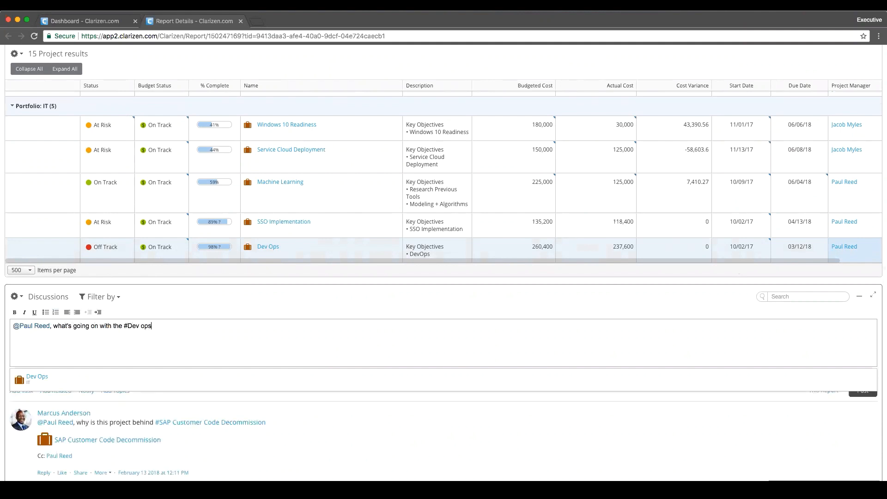
pyautogui.click(51, 391)
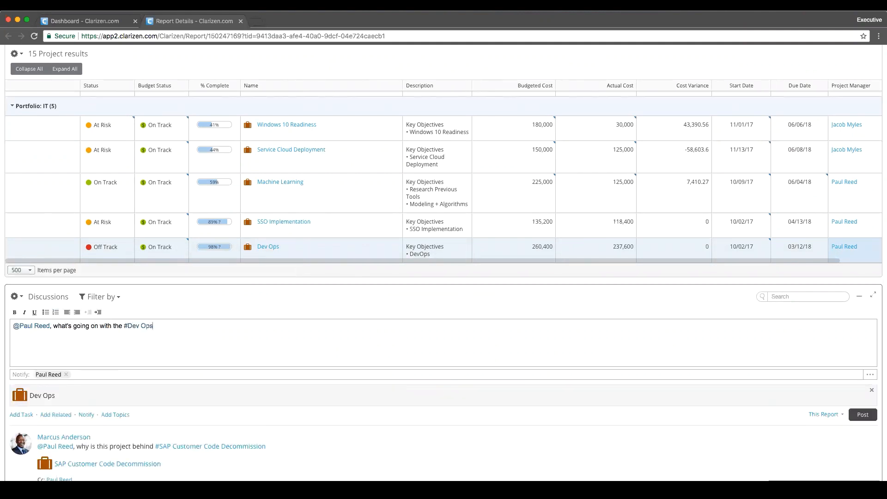
pyautogui.write('?')
pyautogui.click(863, 415)
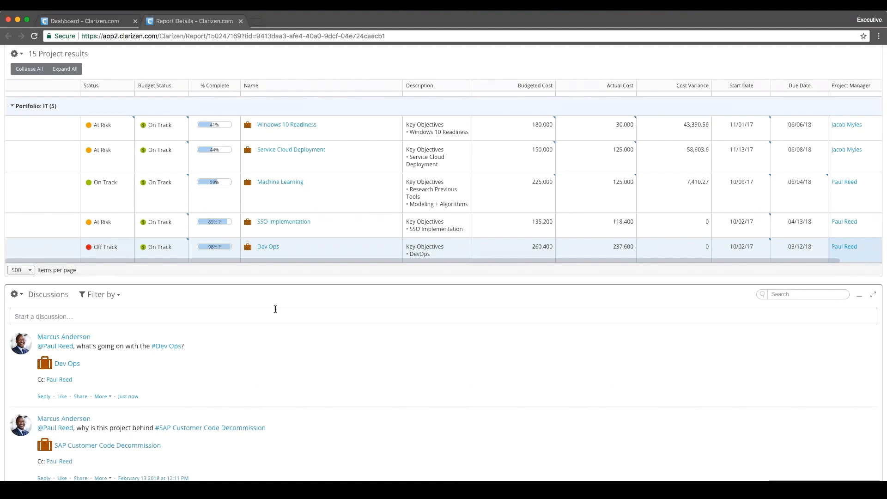
# - Read the reply to the Dev Ops discussion and dismiss its notification
pyautogui.scroll(-1, 276, 309)
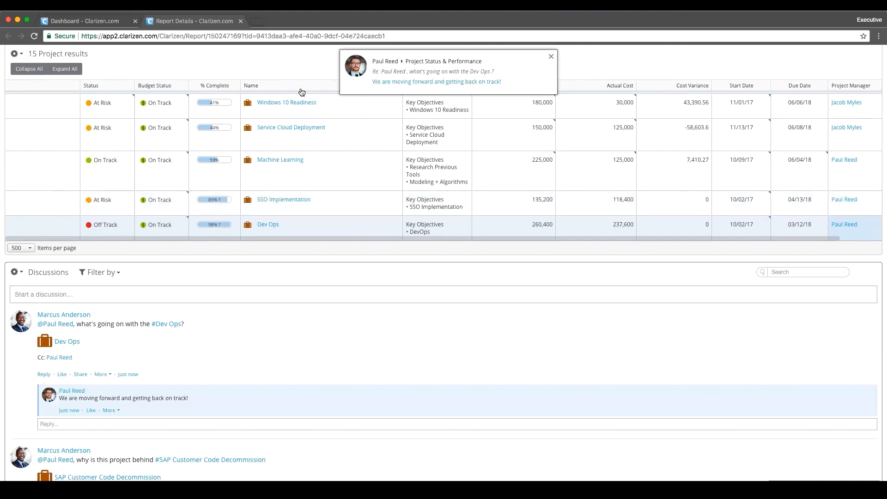
pyautogui.scroll(15, 301, 92)
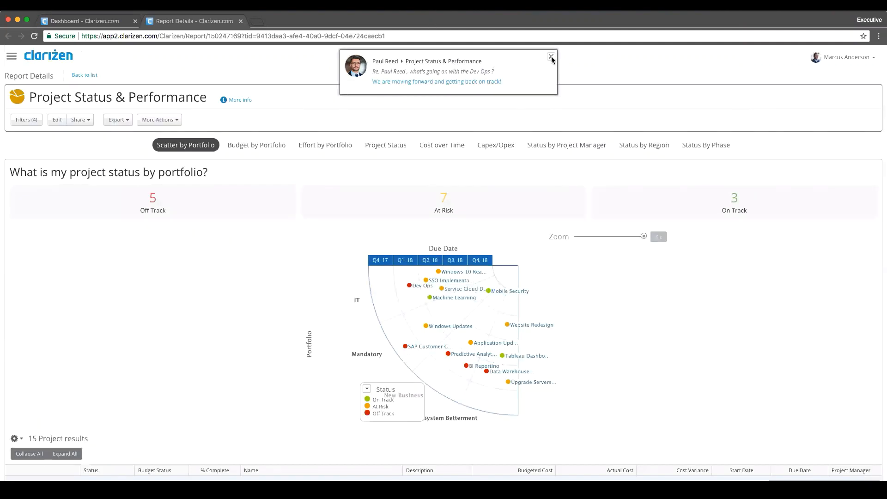
pyautogui.click(551, 57)
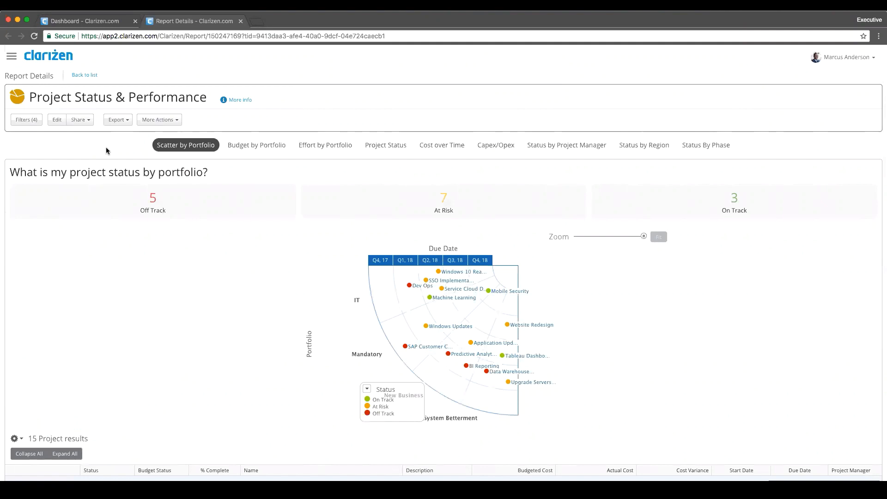
# - Generate a read-only widget link for the Project Status & Performance report without extra options and preview its Effort by Portfolio view
pyautogui.click(81, 123)
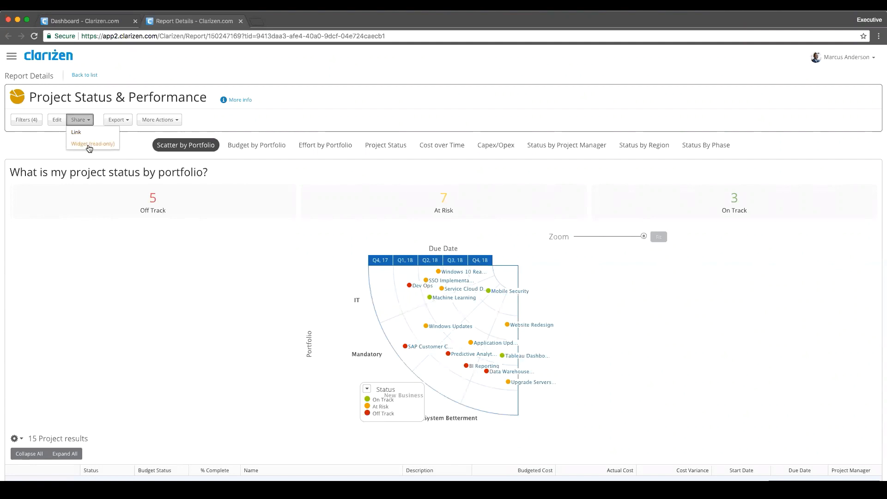
pyautogui.click(89, 145)
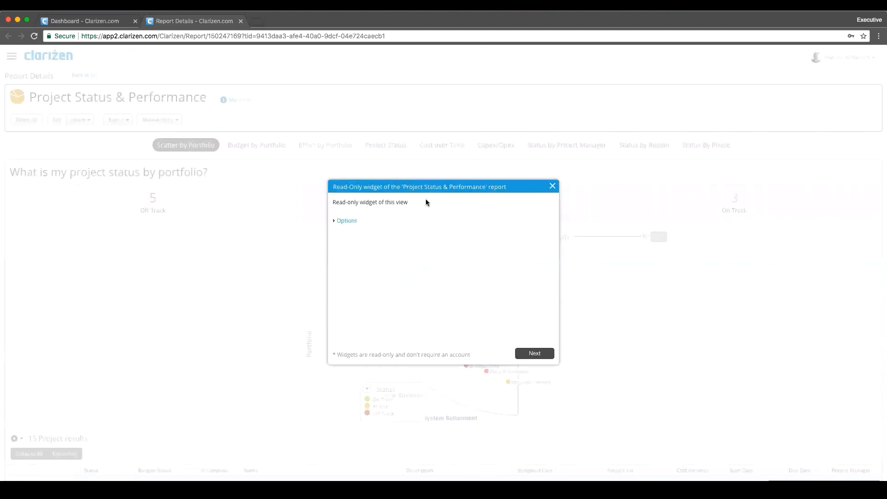
pyautogui.click(346, 221)
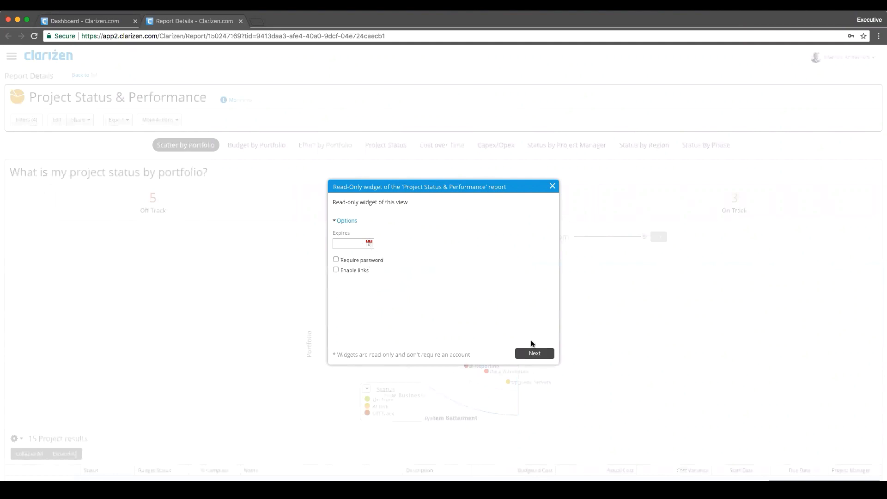
pyautogui.click(532, 352)
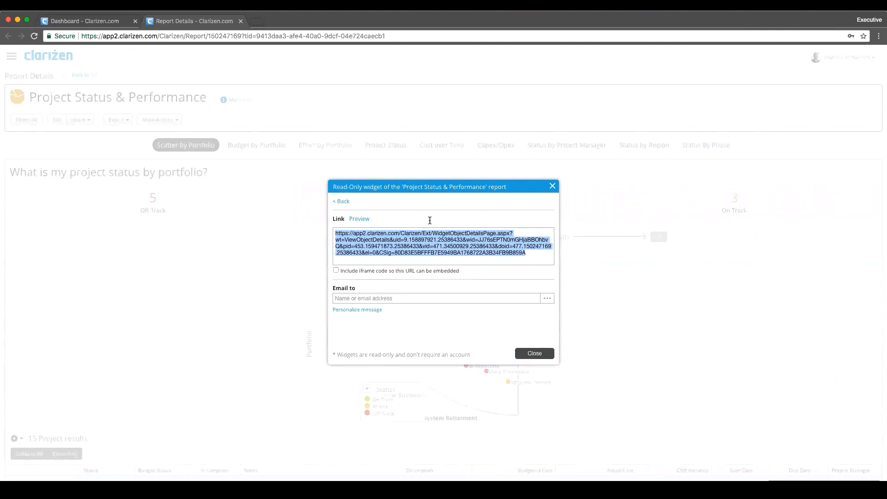
pyautogui.click(360, 223)
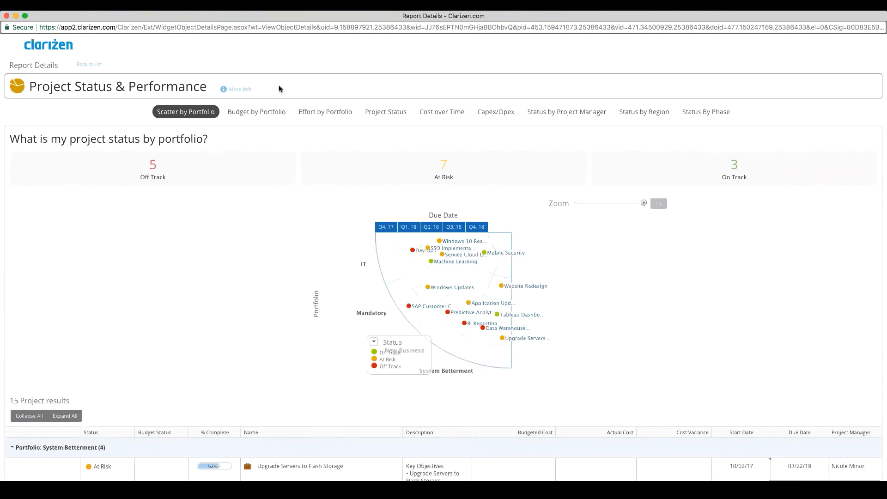
pyautogui.click(326, 113)
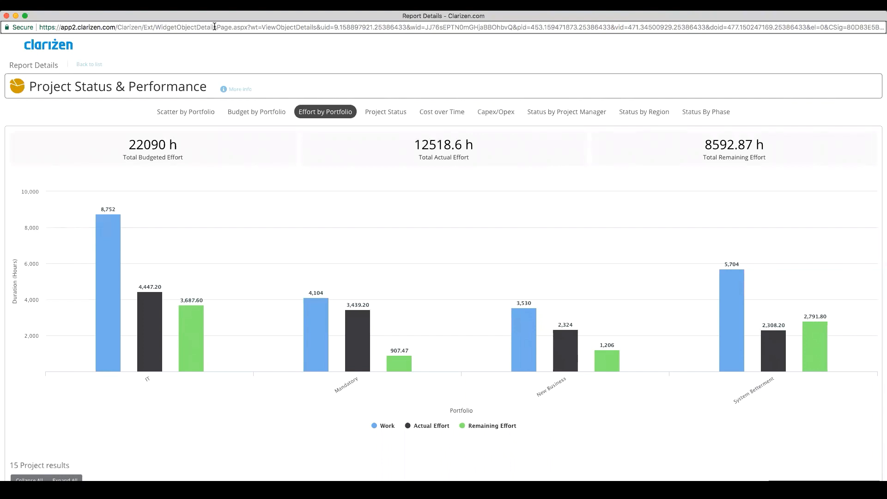
# - Close the widget preview and its link dialog, and check the export options for the Project Status & Performance report
pyautogui.click(6, 16)
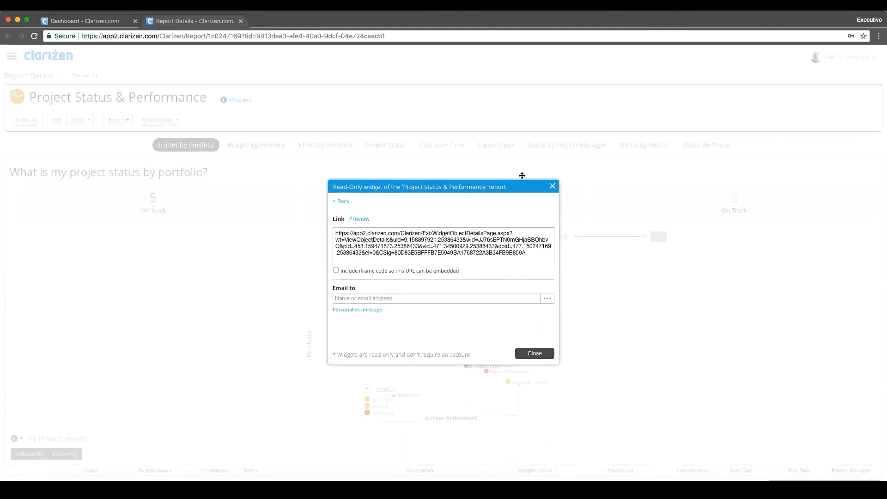
pyautogui.click(552, 186)
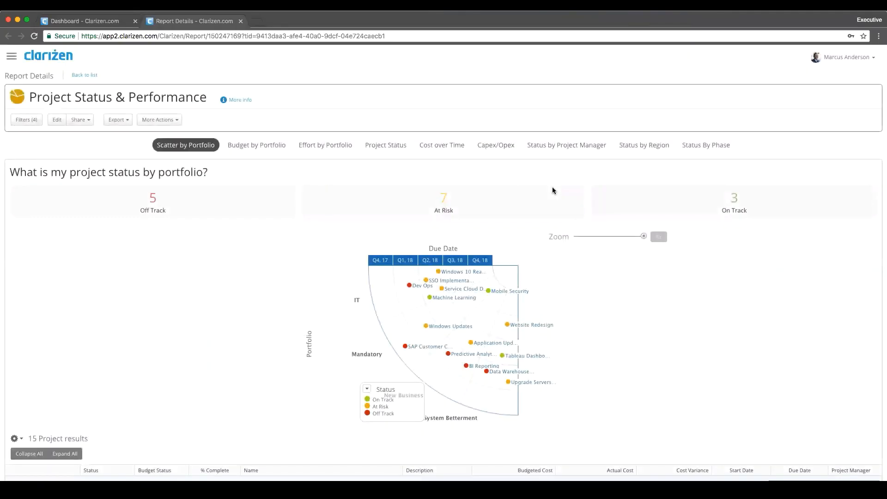
pyautogui.click(122, 124)
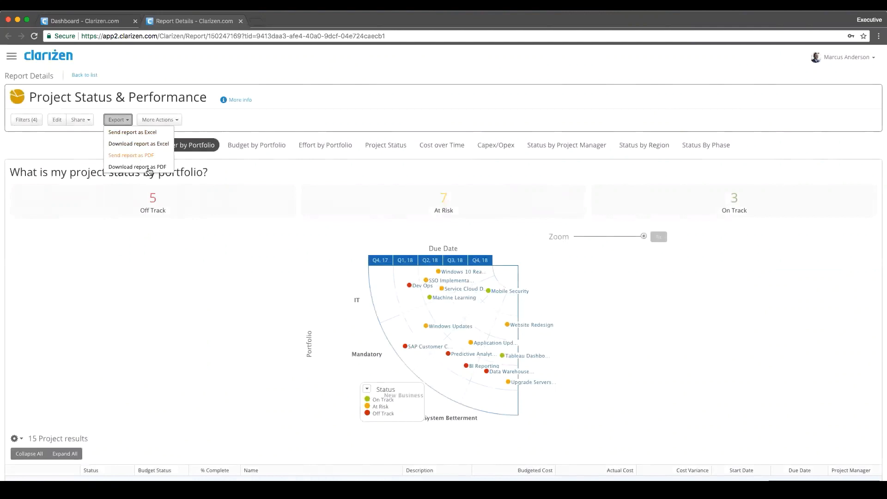
pyautogui.click(73, 162)
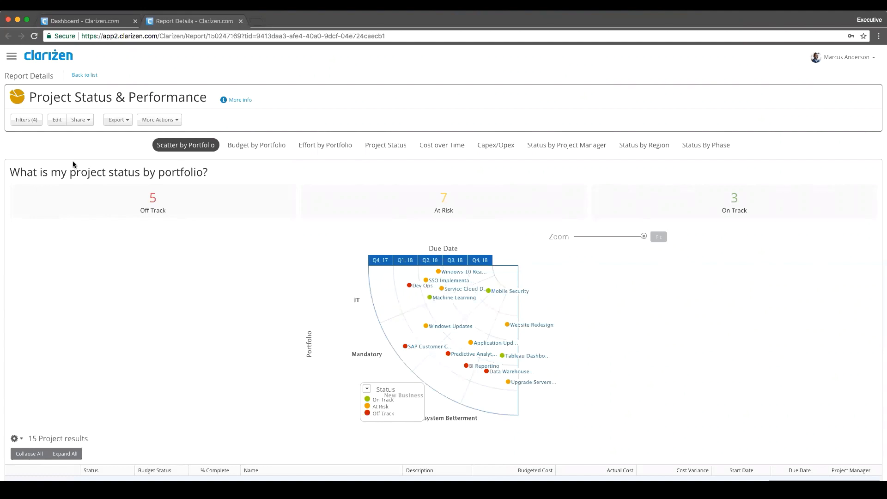
# - View the IT Portfolio roadmap, and switch to the Requestor browser profile
pyautogui.click(12, 57)
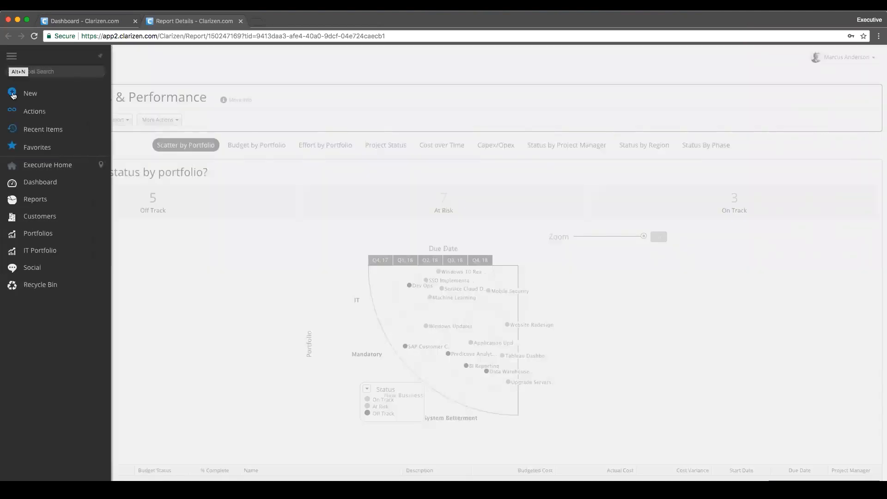
pyautogui.click(43, 252)
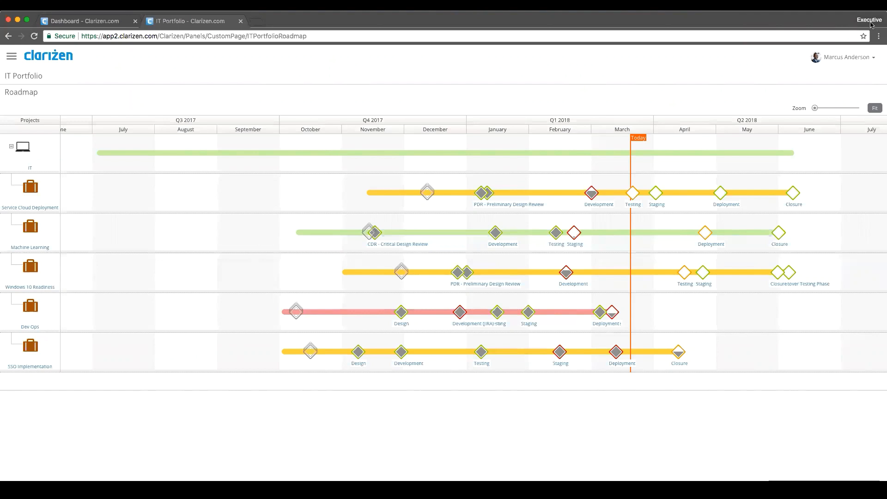
pyautogui.click(870, 20)
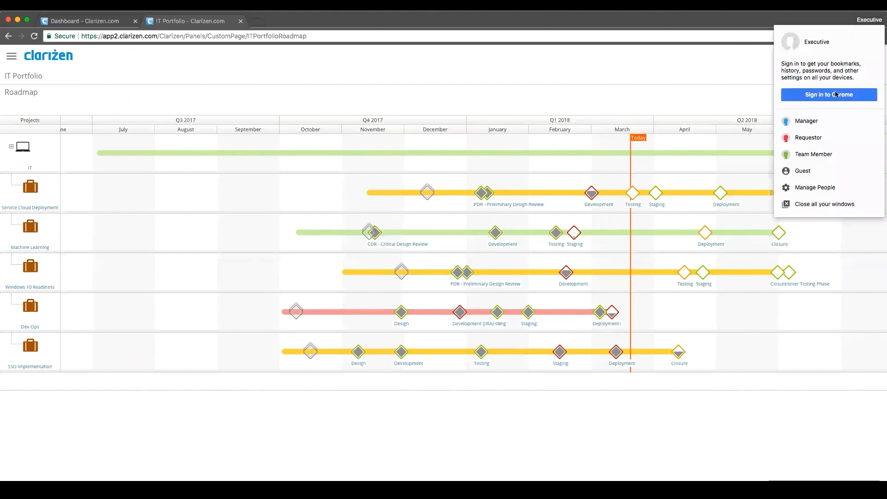
pyautogui.click(808, 137)
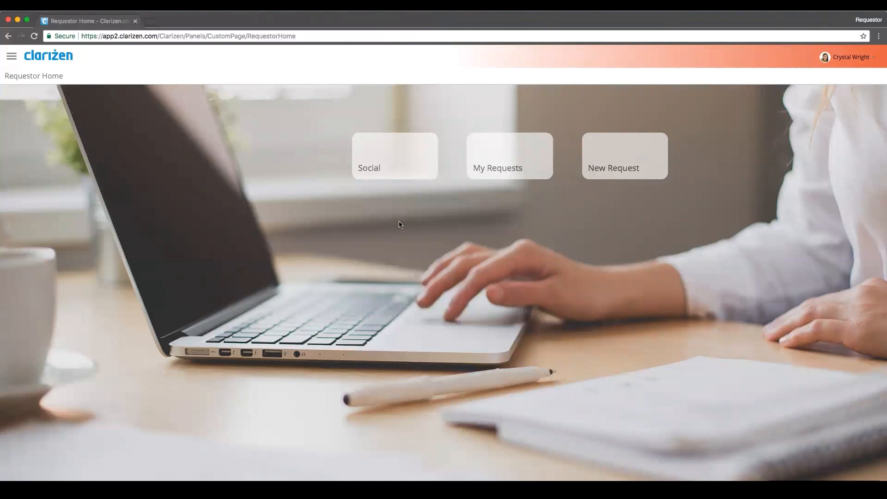
# - Look through the requestor's Social news feed and My Requests list, returning to Requestor Home
pyautogui.click(385, 169)
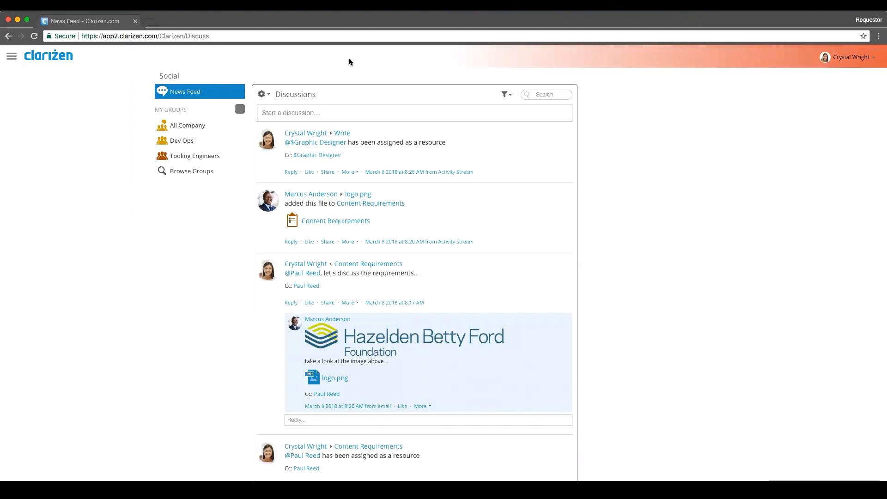
pyautogui.click(49, 63)
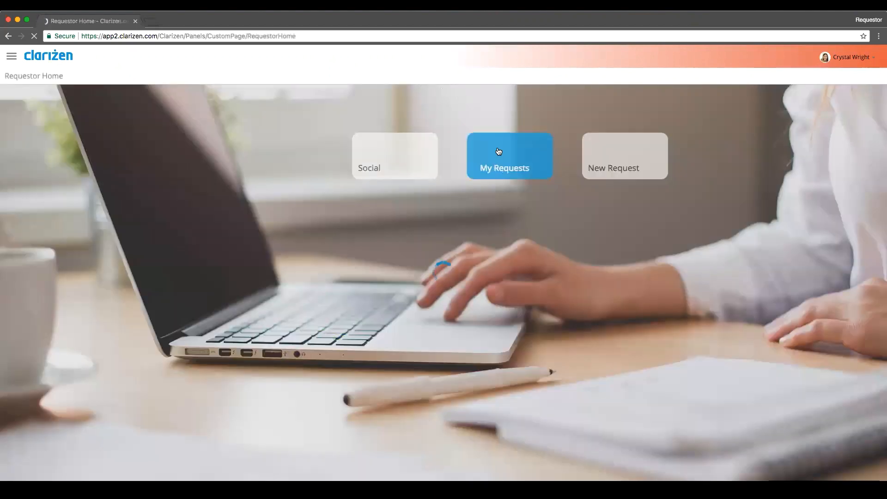
pyautogui.click(499, 150)
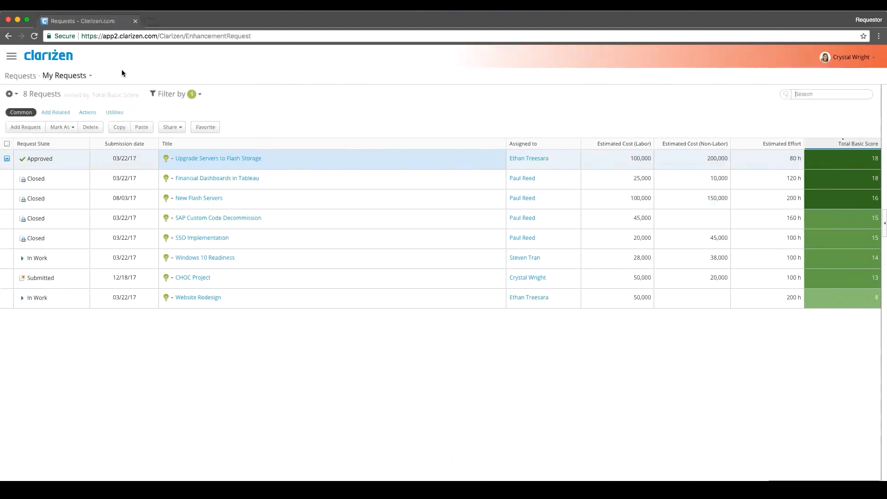
pyautogui.click(58, 58)
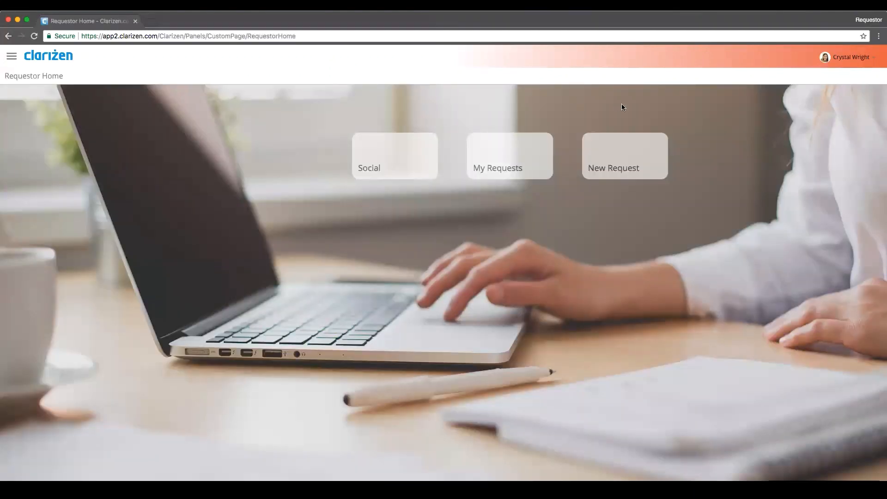
# - Start a new Project request named "Blockchain Platform" with request type Capital - Information Technology and investment type Grow
pyautogui.click(618, 161)
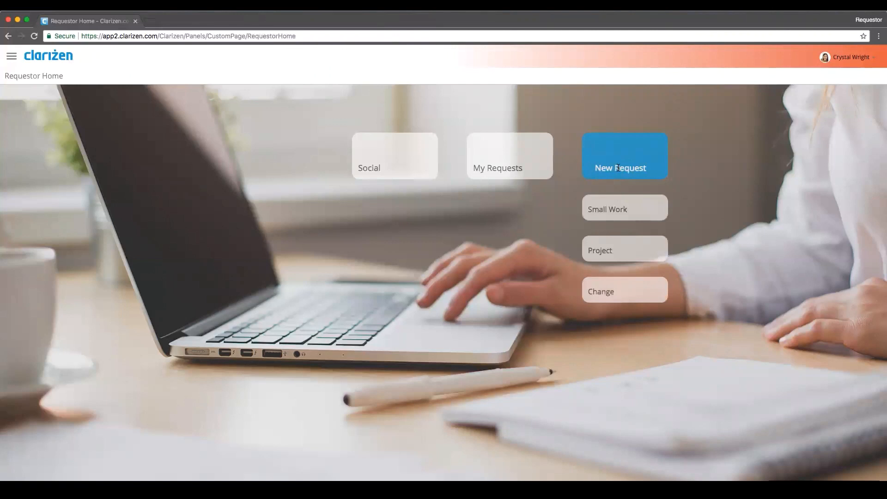
pyautogui.click(623, 254)
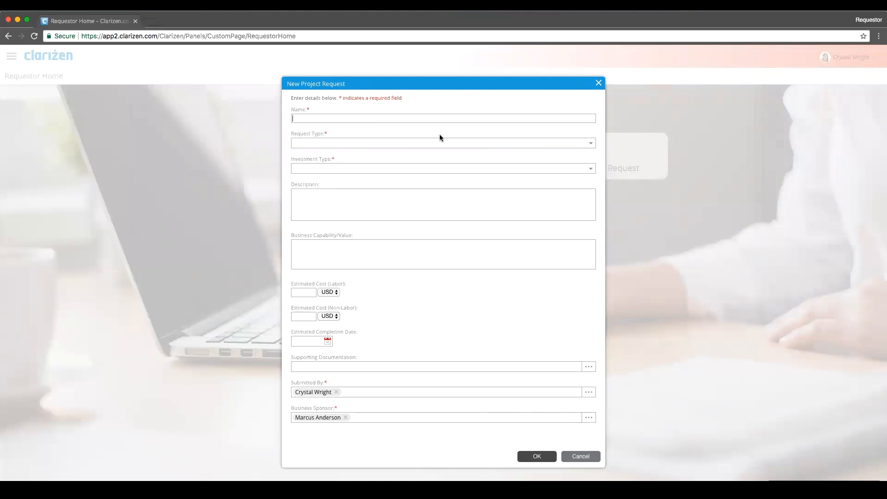
pyautogui.write('Blockchain Platform')
pyautogui.click(589, 144)
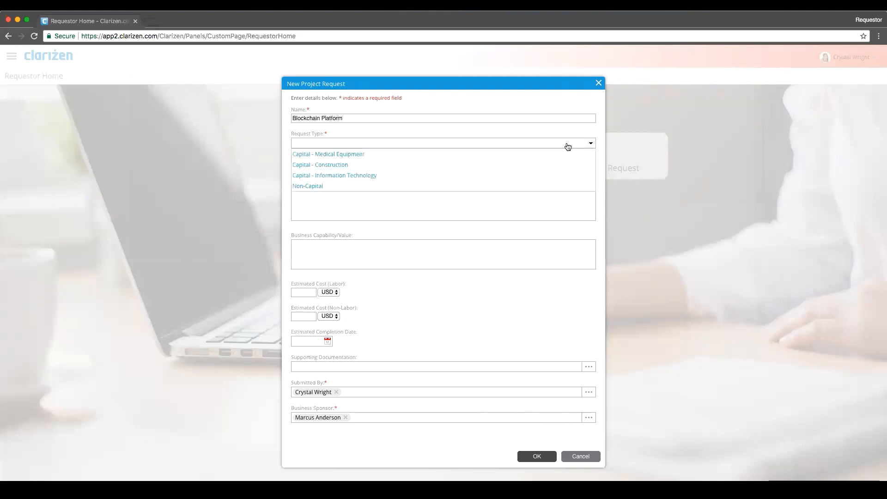
pyautogui.click(323, 176)
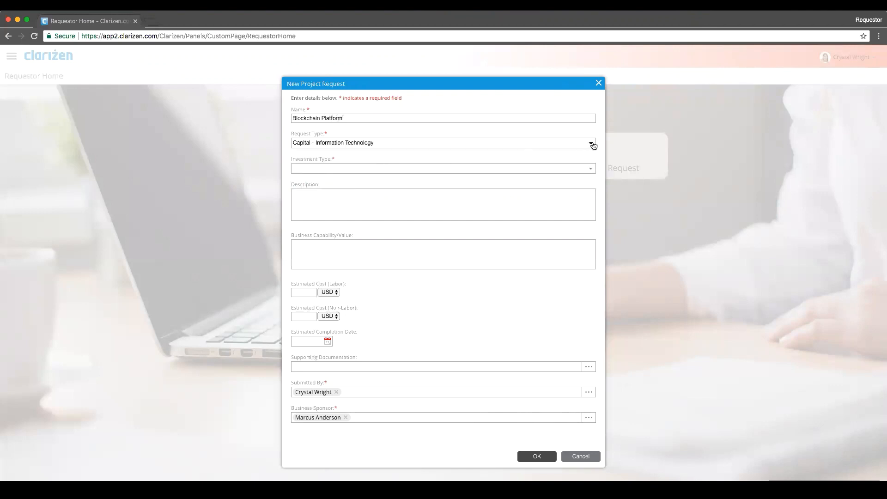
pyautogui.click(592, 145)
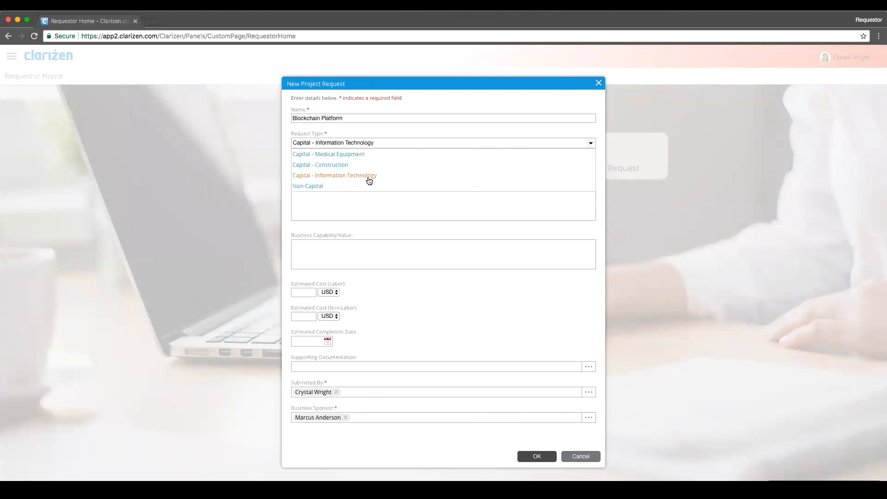
pyautogui.click(436, 137)
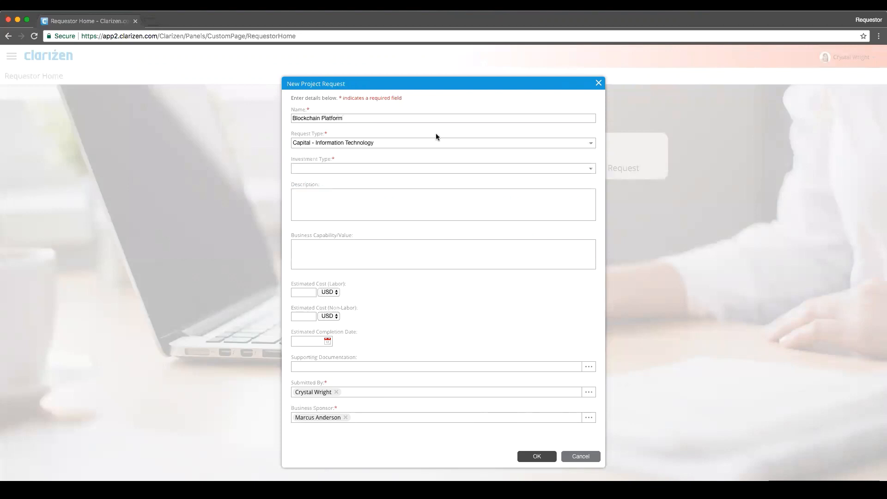
pyautogui.click(589, 168)
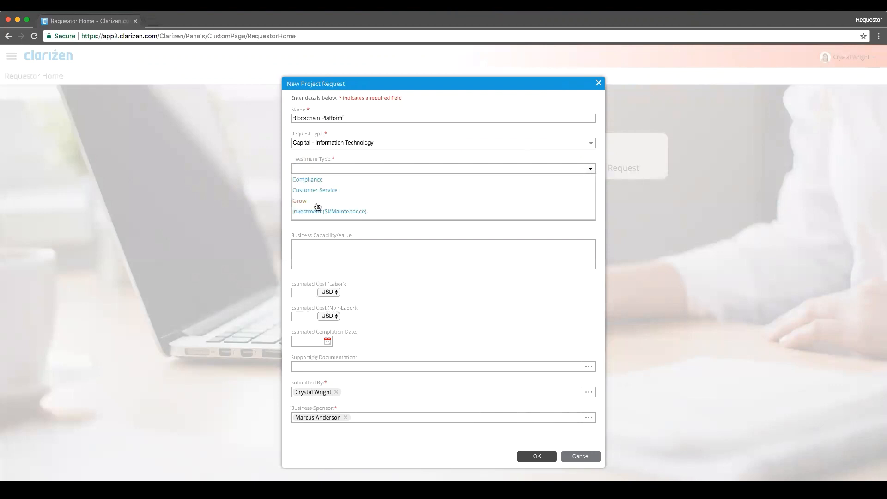
pyautogui.click(299, 201)
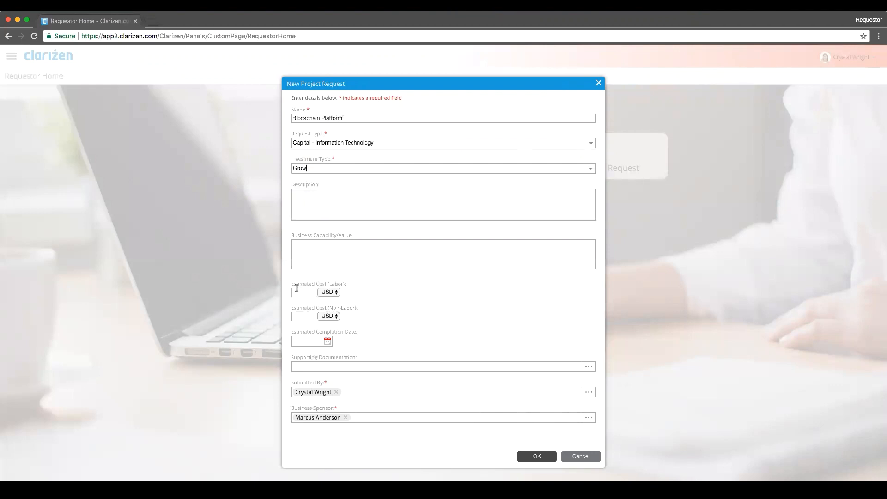
# - Set the request's estimated labor cost to 100000 USD, non-labor cost to 25000 USD, and estimated completion date to 03/29/19
pyautogui.click(293, 292)
pyautogui.write('100000')
pyautogui.write('25000')
pyautogui.click(328, 342)
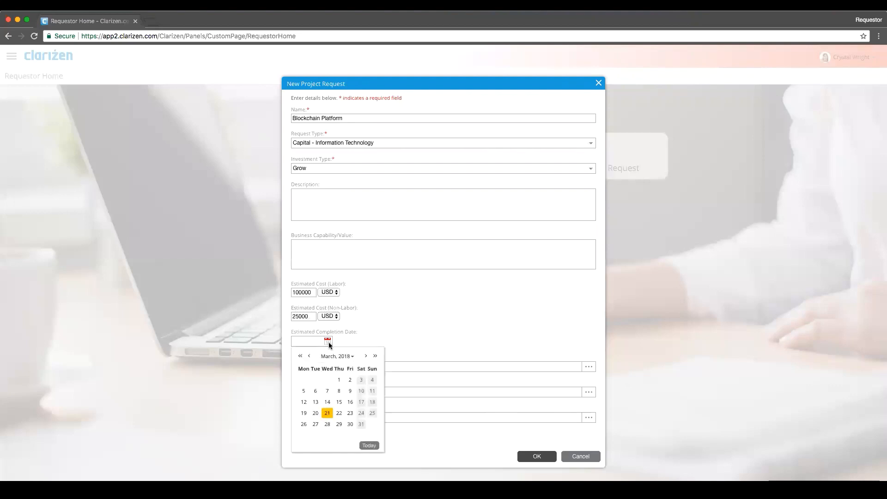
pyautogui.click(373, 356)
pyautogui.click(348, 425)
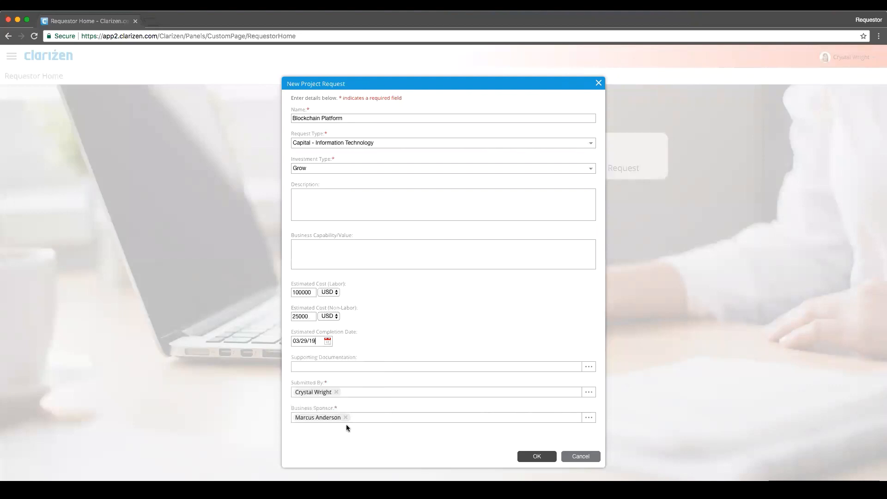
# - Attach Requirements.docx from the SharePoint Solutions Engineering documents as the request's supporting documentation
pyautogui.click(586, 368)
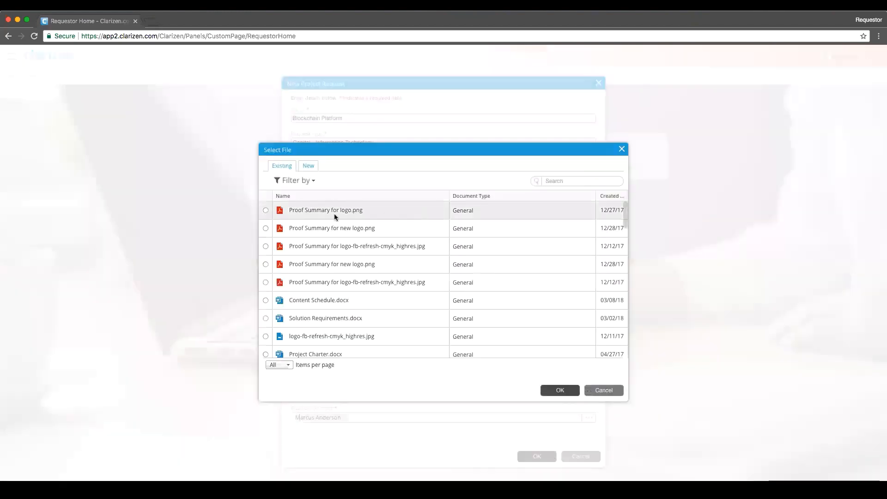
pyautogui.click(310, 167)
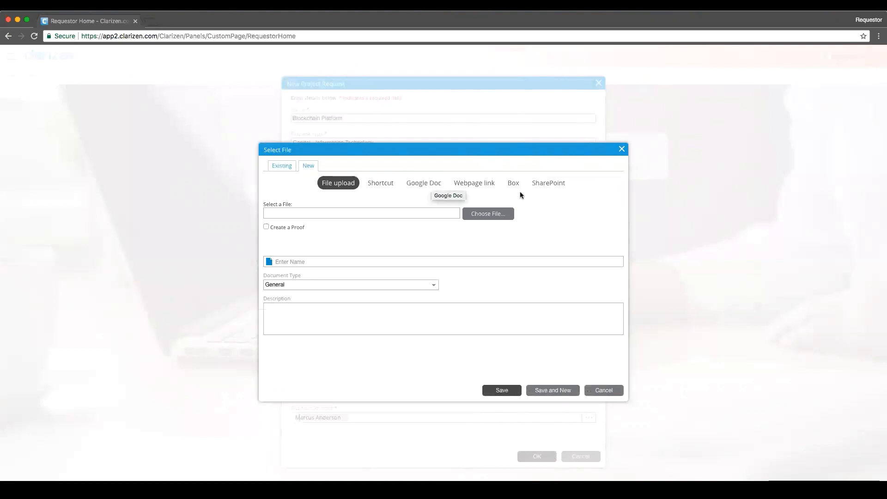
pyautogui.click(545, 187)
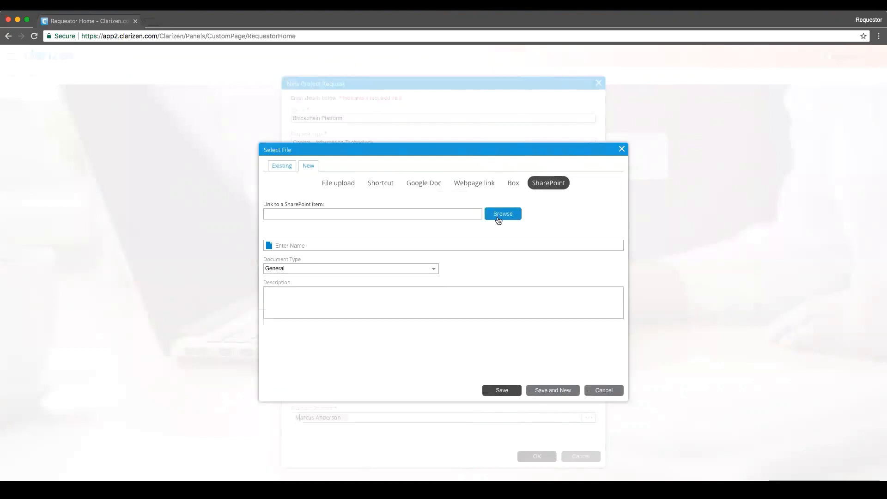
pyautogui.click(500, 215)
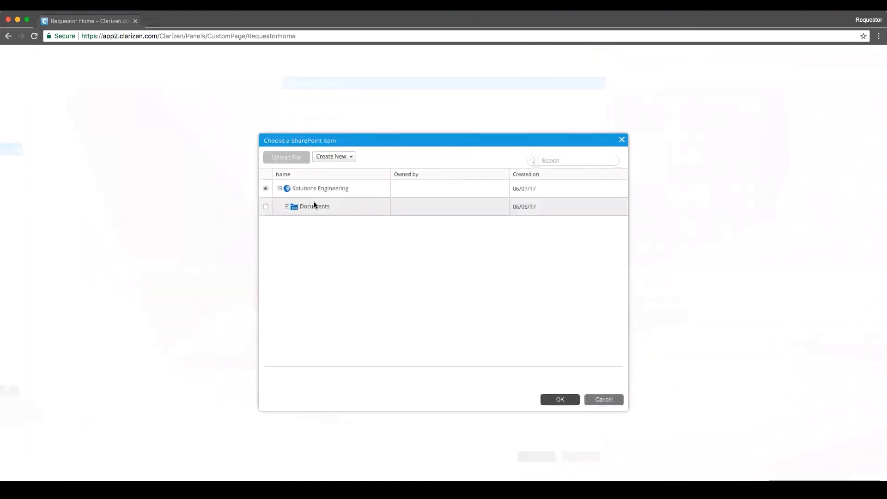
pyautogui.click(287, 206)
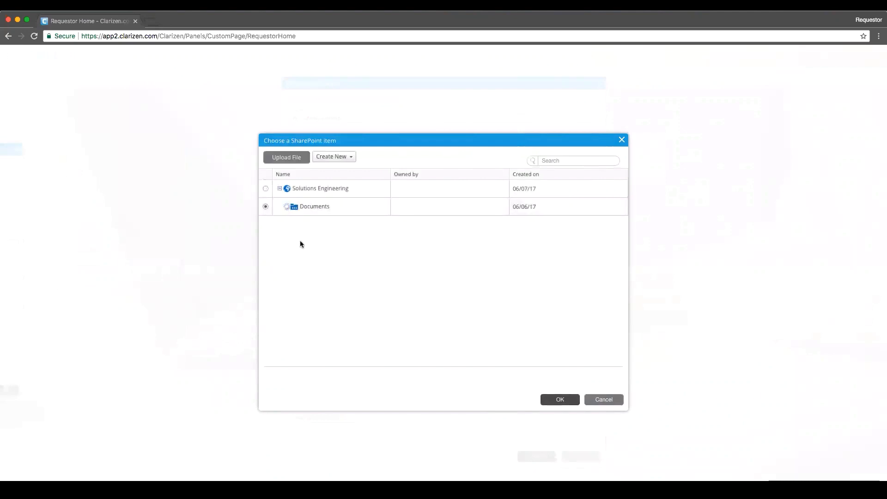
pyautogui.click(294, 224)
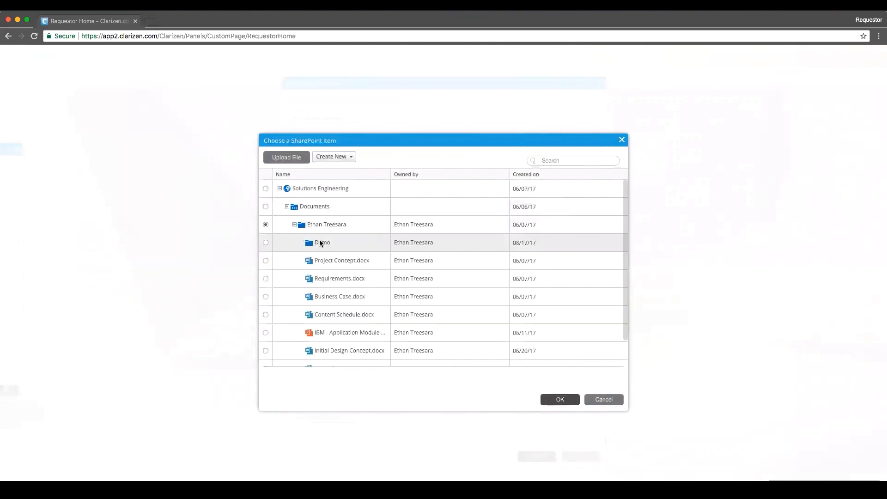
pyautogui.click(349, 278)
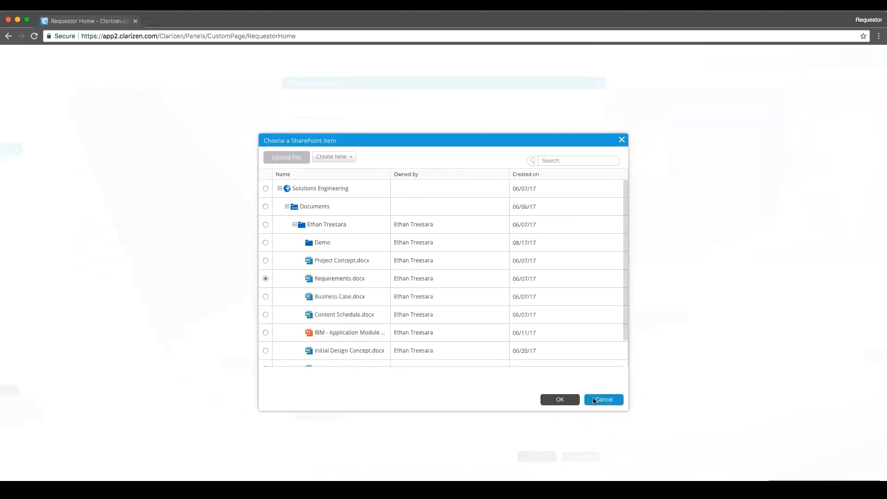
pyautogui.click(560, 400)
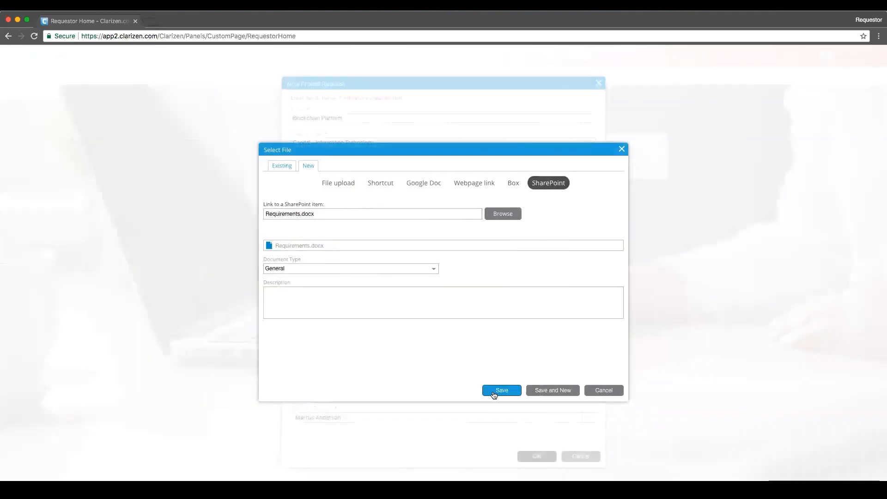
pyautogui.click(493, 393)
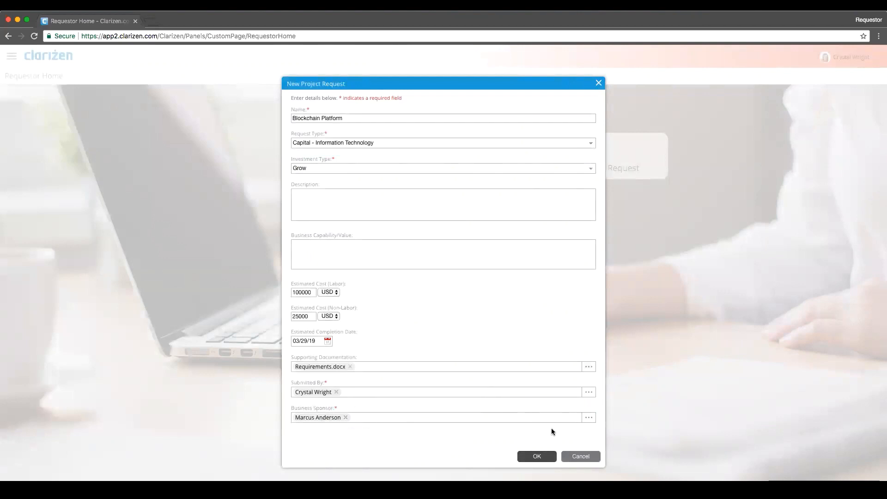
# - Submit the Blockchain Platform project request and open its details page in a new browser tab
pyautogui.click(537, 458)
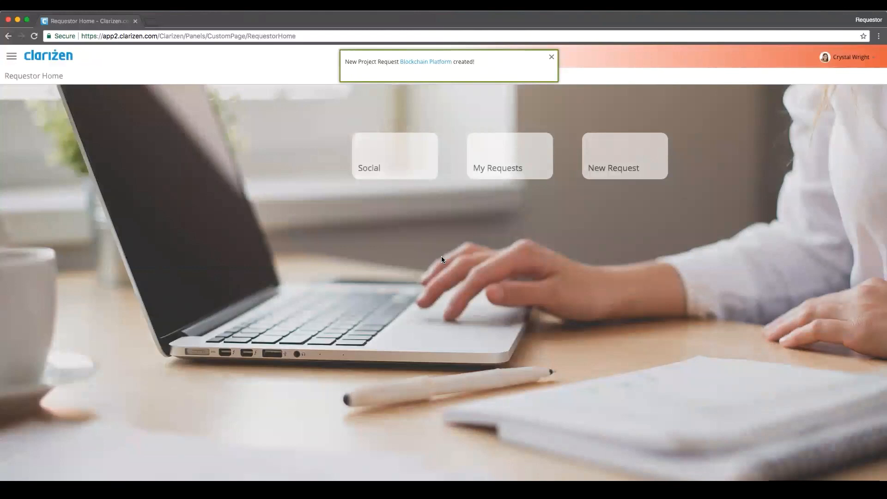
pyautogui.rightClick(430, 64)
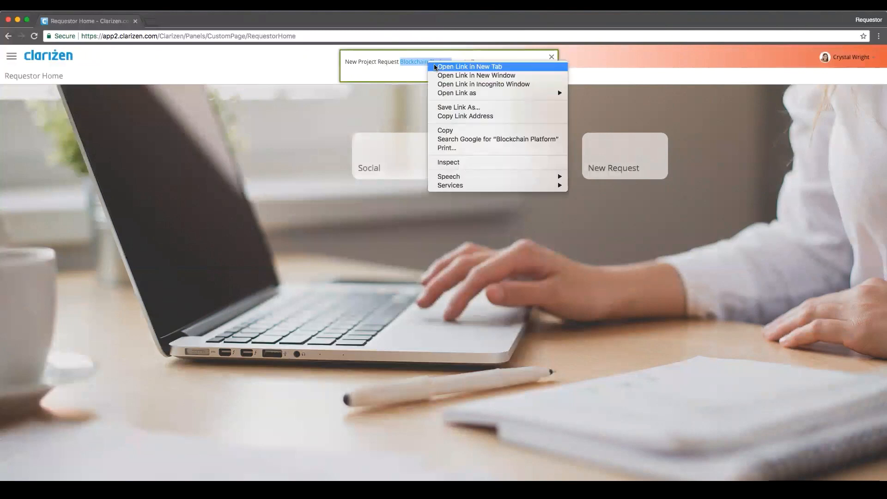
pyautogui.click(469, 67)
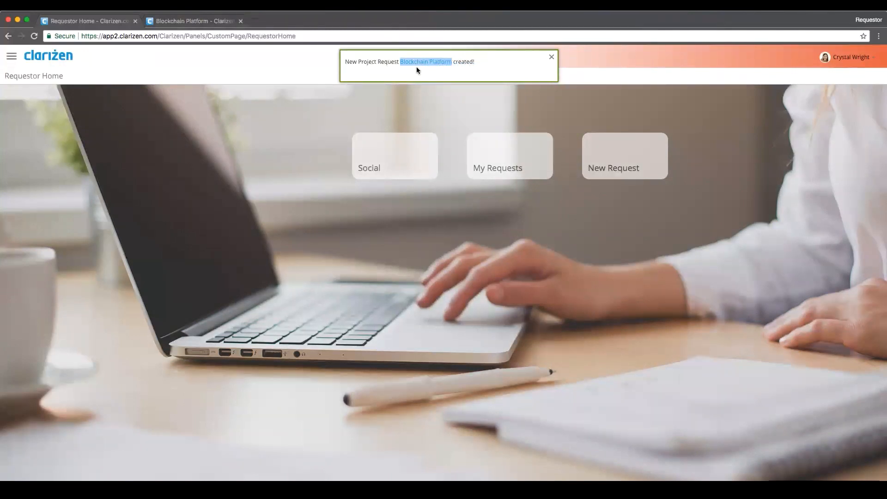
pyautogui.click(179, 22)
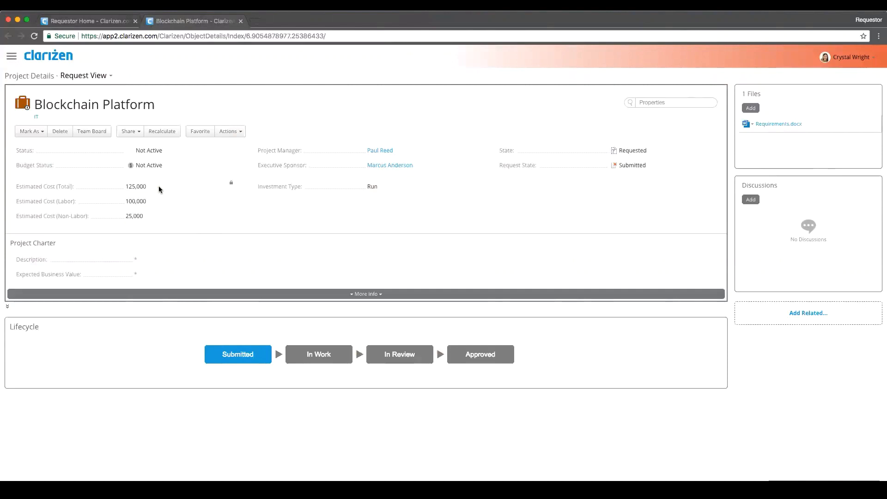
# - Review the estimated non-labor, labor and total costs on the Blockchain Platform request
pyautogui.click(131, 216)
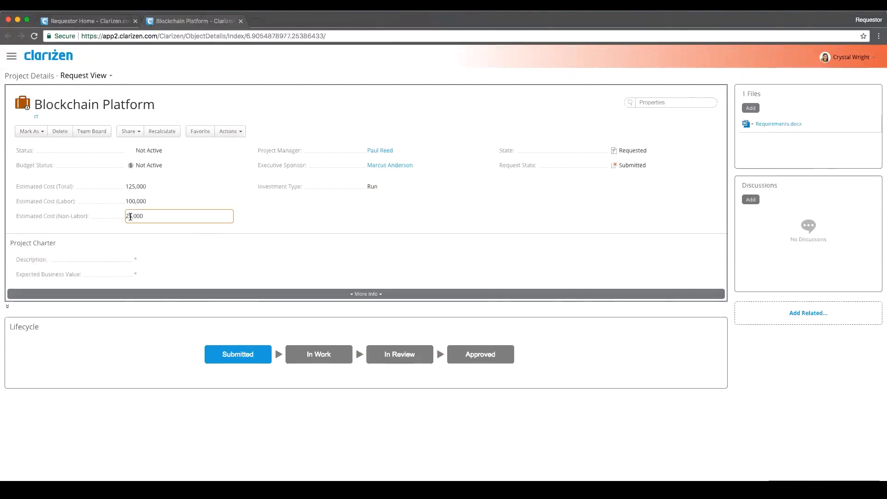
pyautogui.click(129, 201)
pyautogui.click(140, 187)
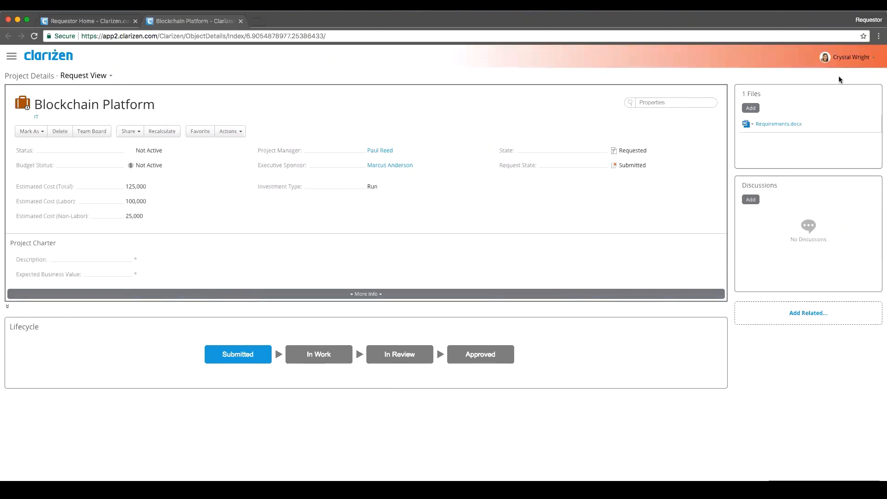
# - Switch to the Manager browser profile and open the list of requested projects
pyautogui.click(865, 21)
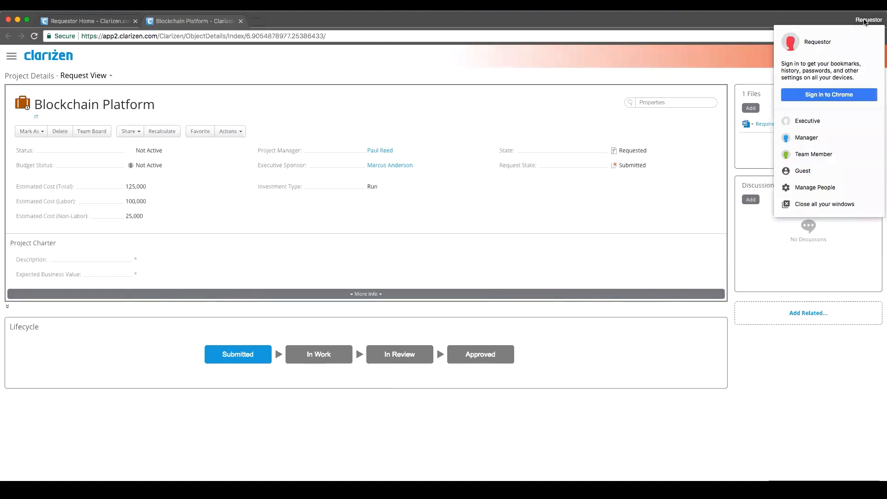
pyautogui.click(806, 138)
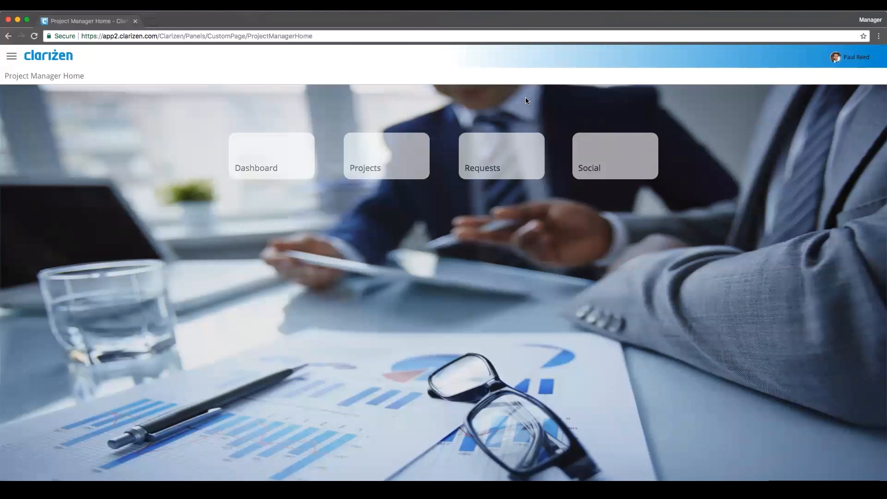
pyautogui.click(500, 158)
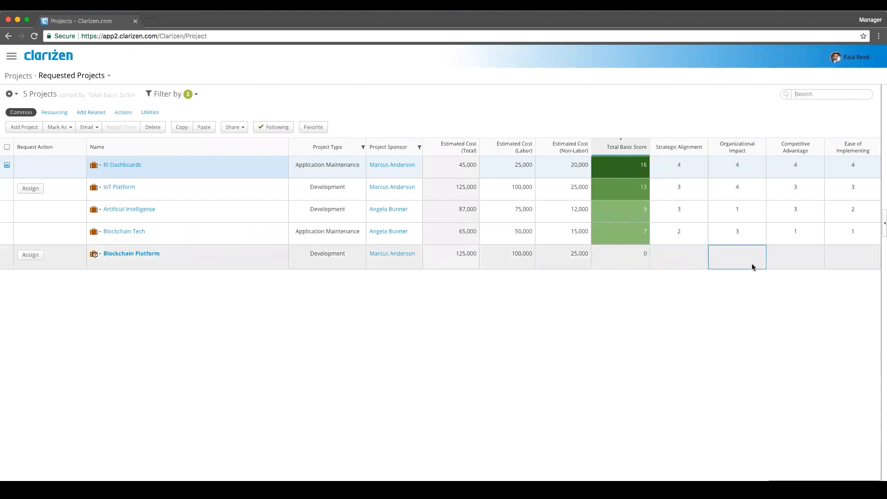
# - Assign the Blockchain Platform request to the project manager, leaving the notes empty
pyautogui.click(31, 259)
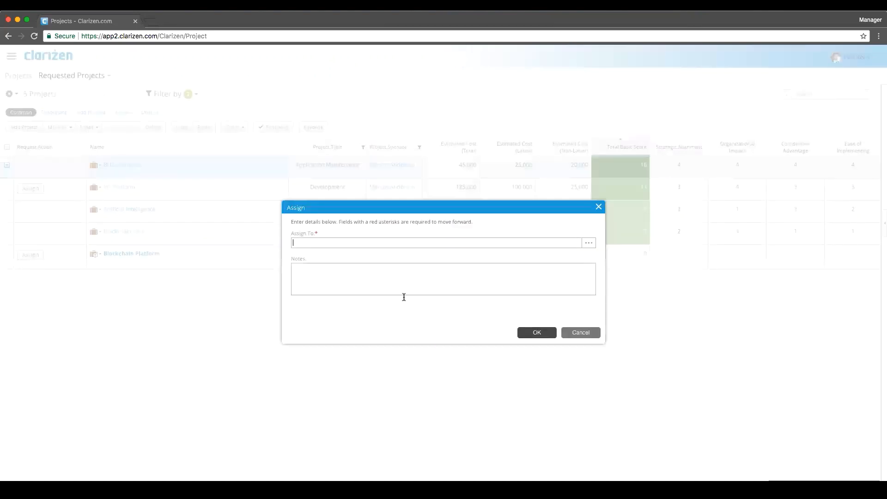
pyautogui.write('paul')
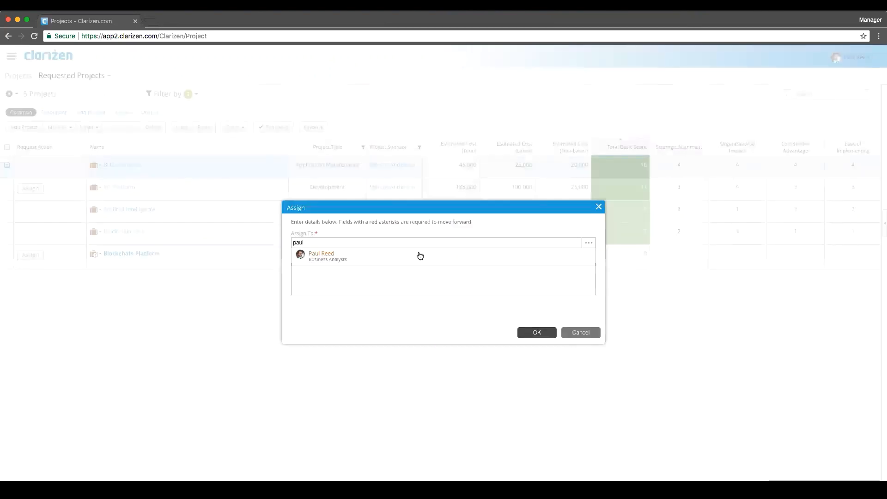
pyautogui.click(419, 256)
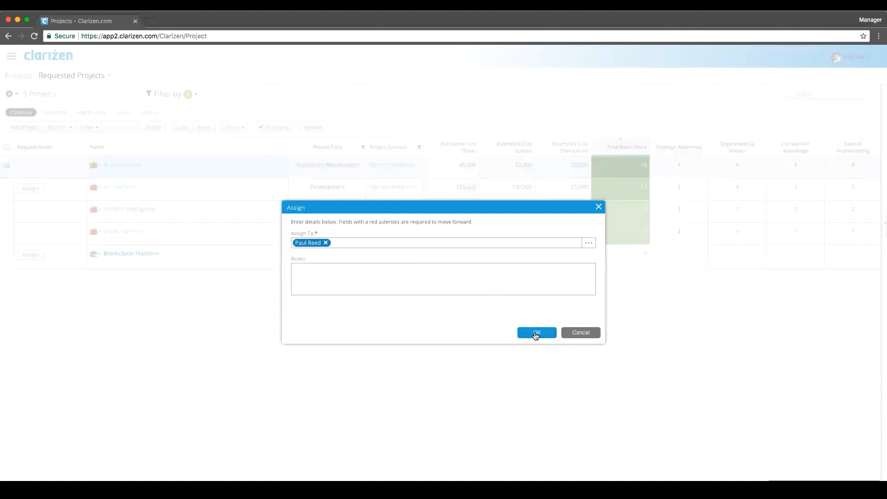
pyautogui.click(536, 334)
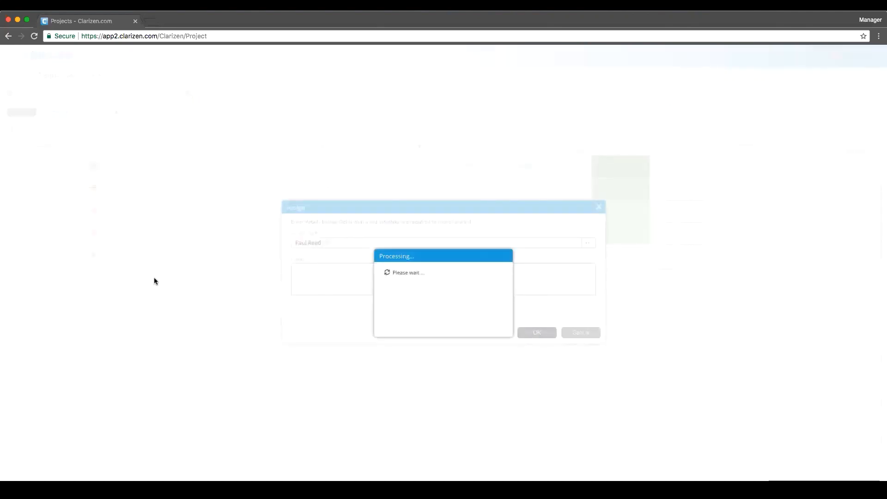
# - Open the Blockchain Platform project in a new browser tab and show its details in Request View
pyautogui.rightClick(134, 253)
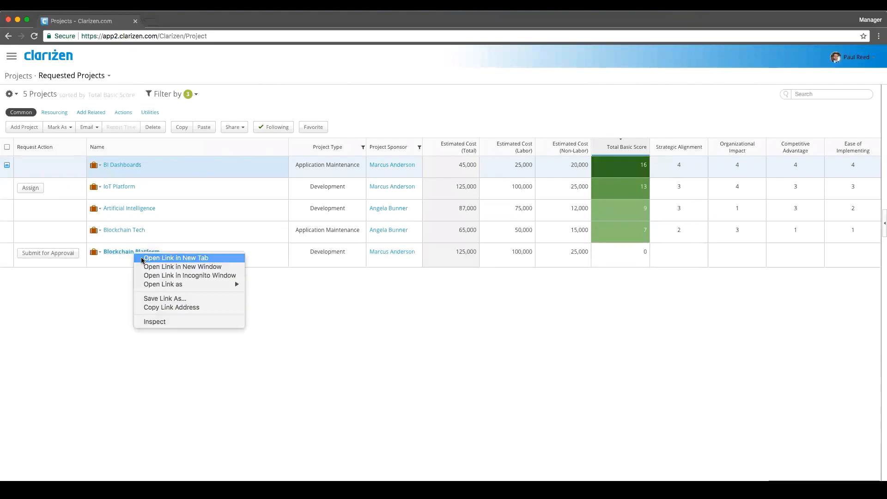
pyautogui.click(141, 259)
pyautogui.click(180, 22)
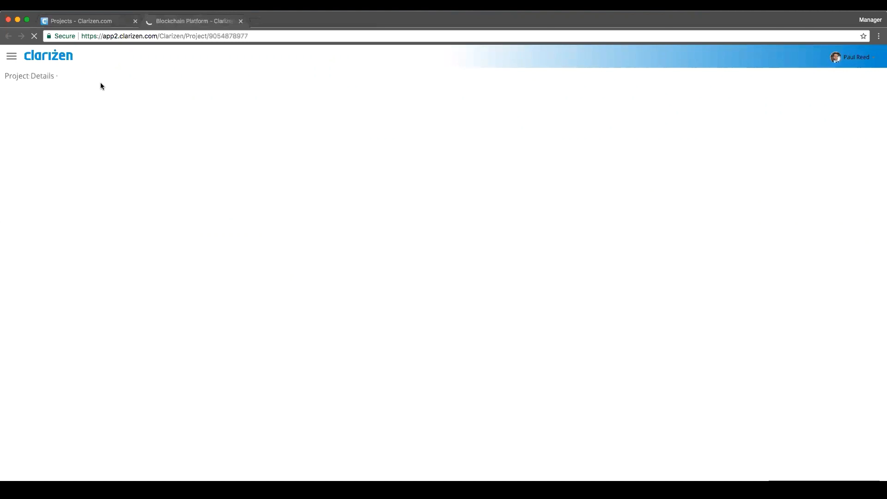
pyautogui.click(87, 77)
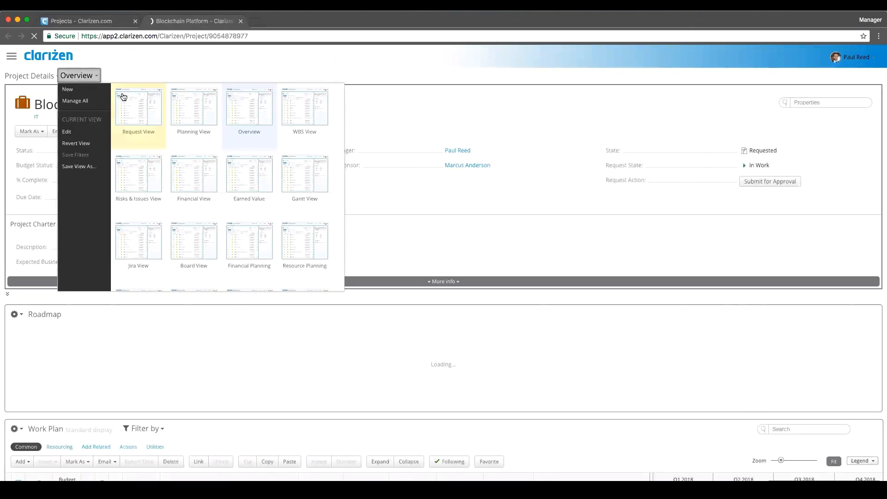
pyautogui.click(123, 97)
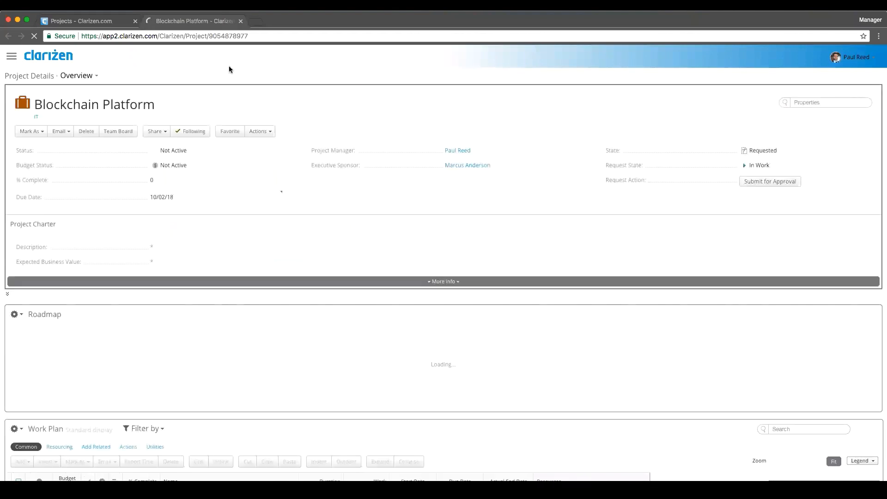
pyautogui.click(77, 76)
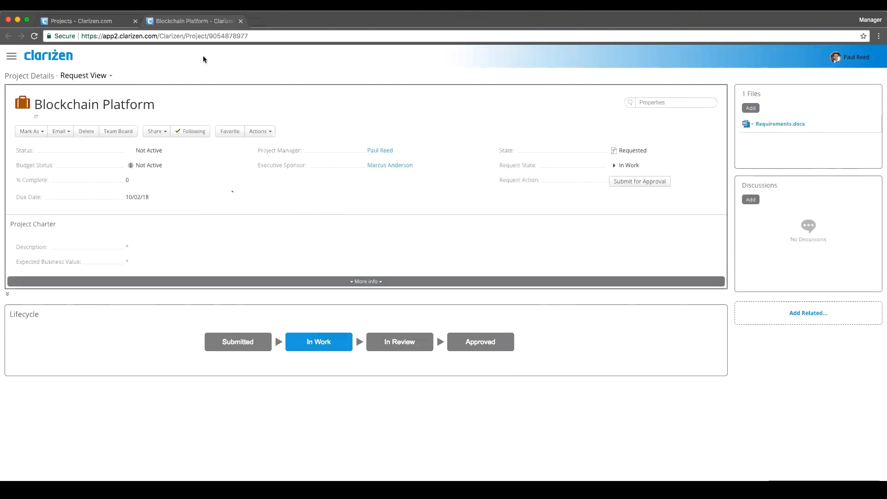
# - Back in the requested projects list, rate Blockchain Platform 4 for Strategic Alignment and 3 for Organizational Impact
pyautogui.click(102, 23)
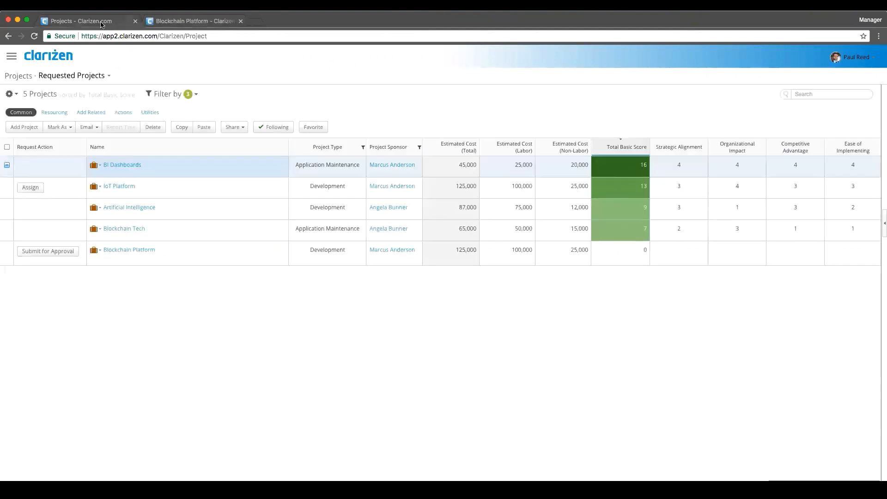
pyautogui.click(680, 255)
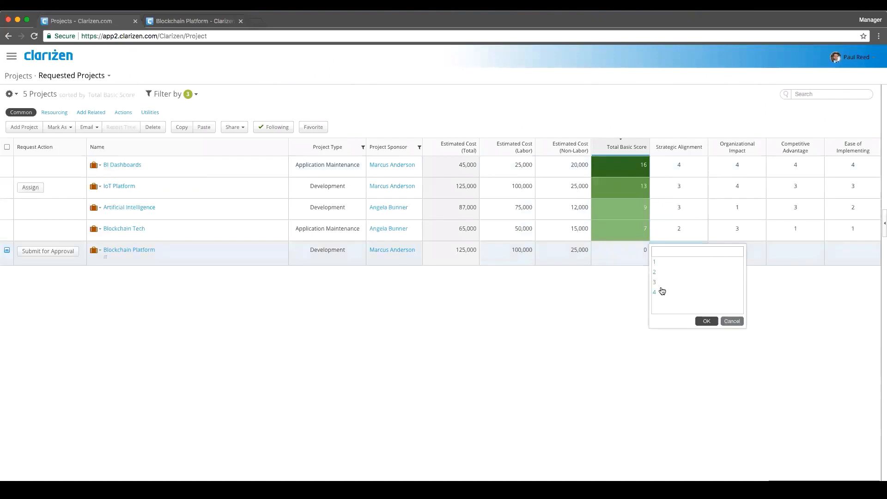
pyautogui.click(706, 322)
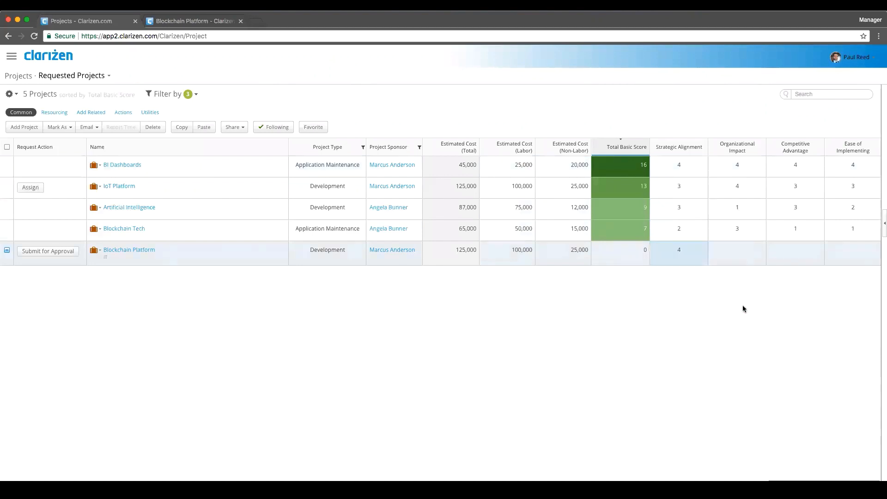
pyautogui.click(755, 253)
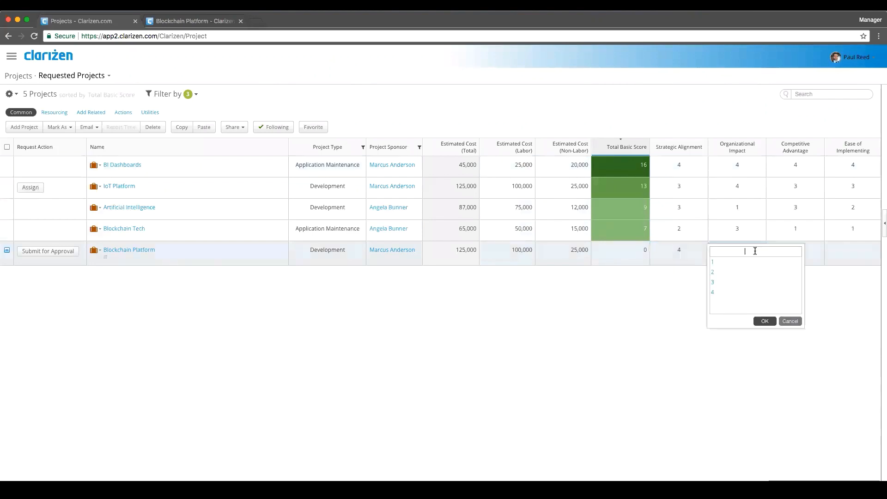
pyautogui.click(722, 283)
pyautogui.click(763, 320)
# - Rate Blockchain Platform 2 for Competitive Advantage and 4 for Ease of Implementing
pyautogui.click(812, 254)
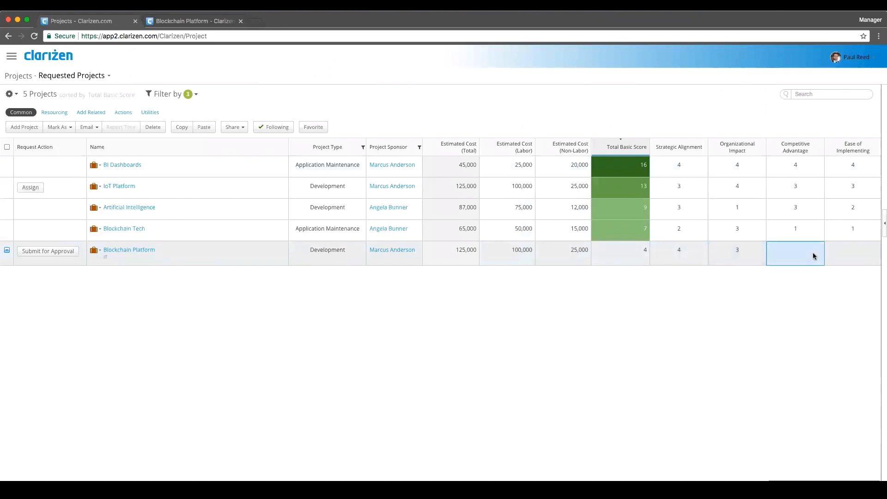
pyautogui.click(786, 274)
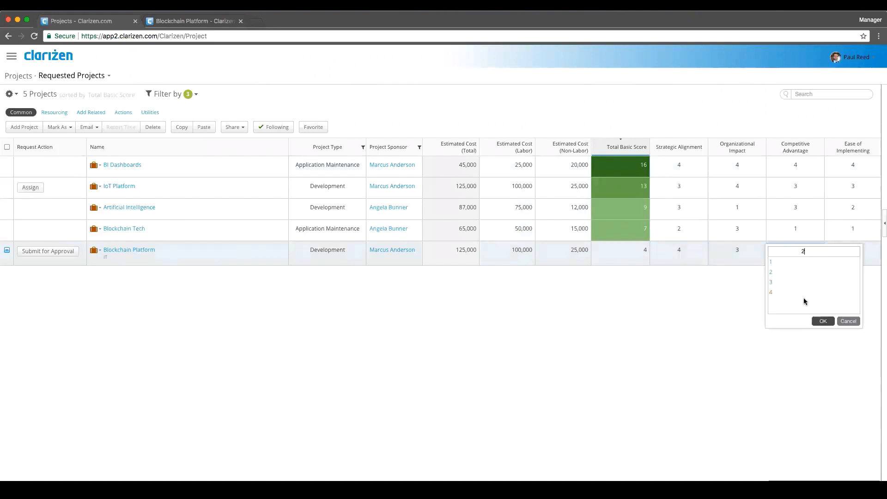
pyautogui.click(822, 321)
pyautogui.click(857, 250)
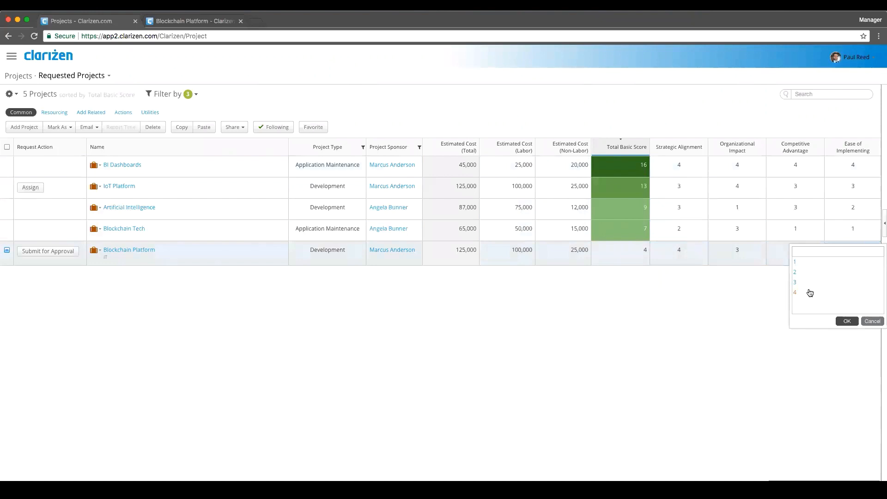
pyautogui.click(846, 320)
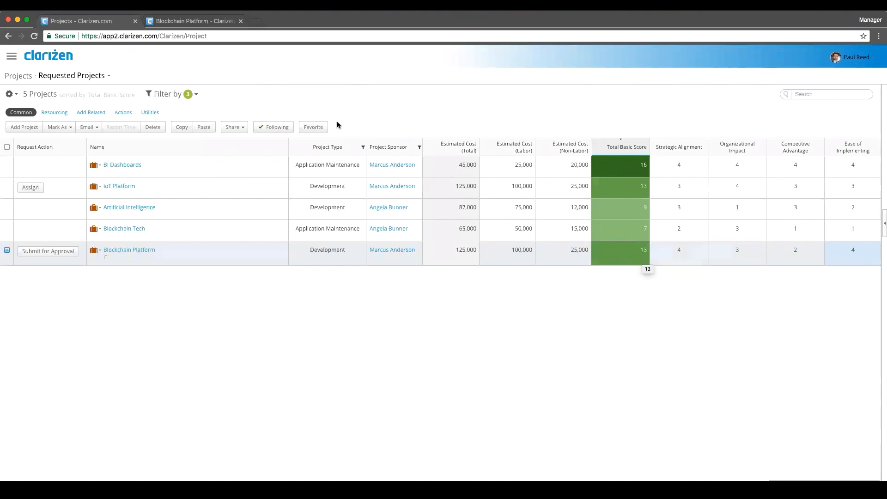
# - Submit the Blockchain Platform request for approval from its project details page
pyautogui.click(198, 21)
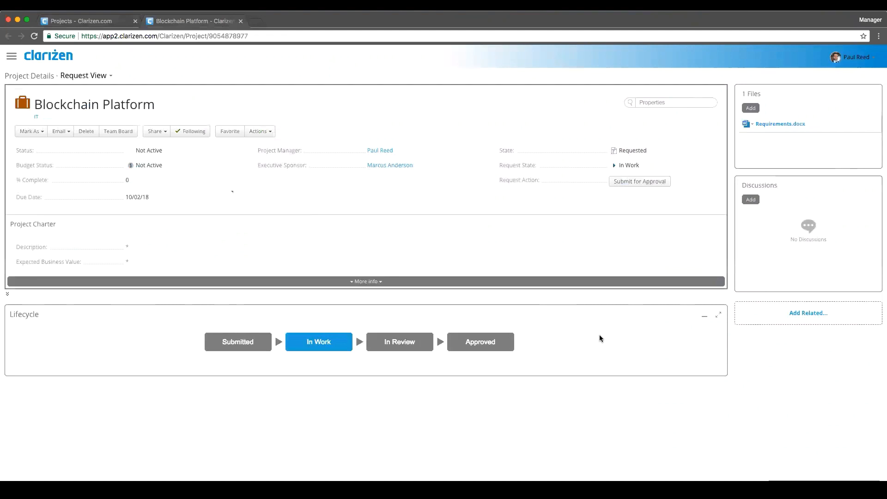
pyautogui.click(633, 183)
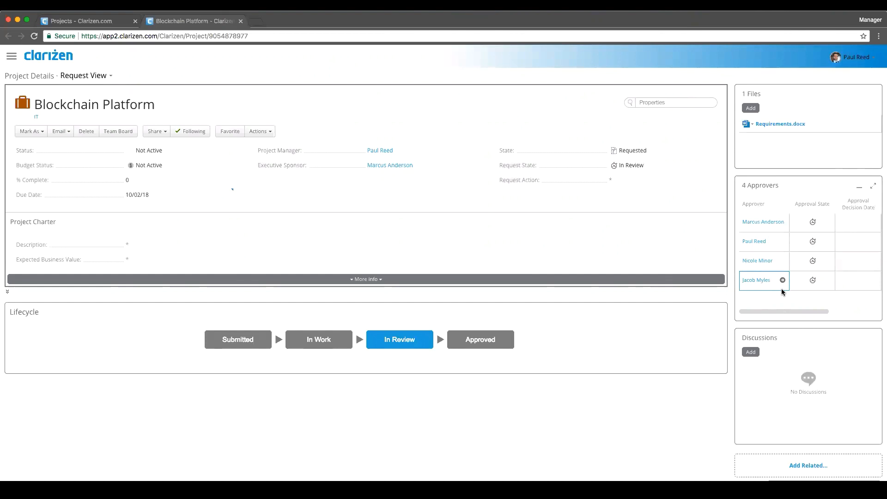
# - Set the approval state of the first two approvers of the Blockchain Platform request to Approved
pyautogui.click(831, 223)
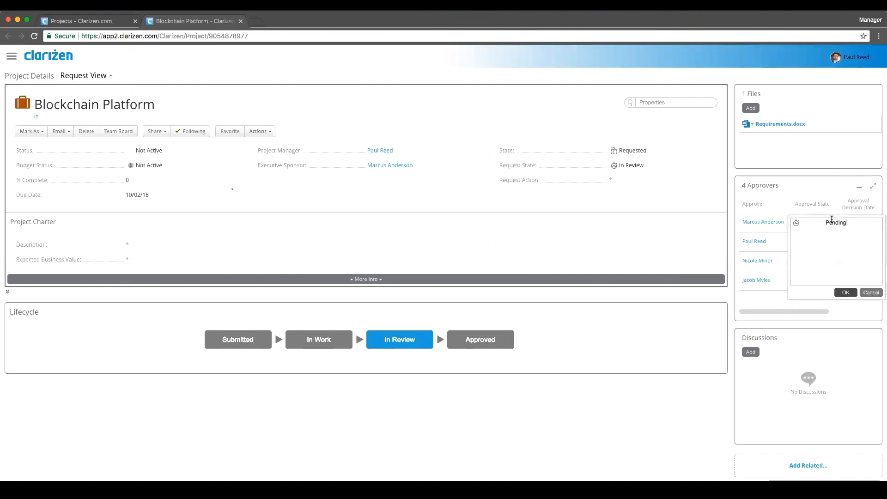
pyautogui.click(815, 236)
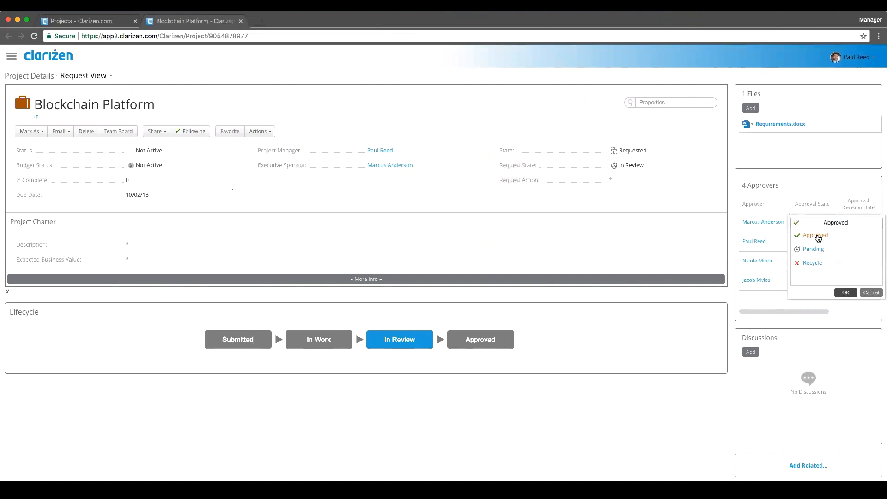
pyautogui.click(846, 293)
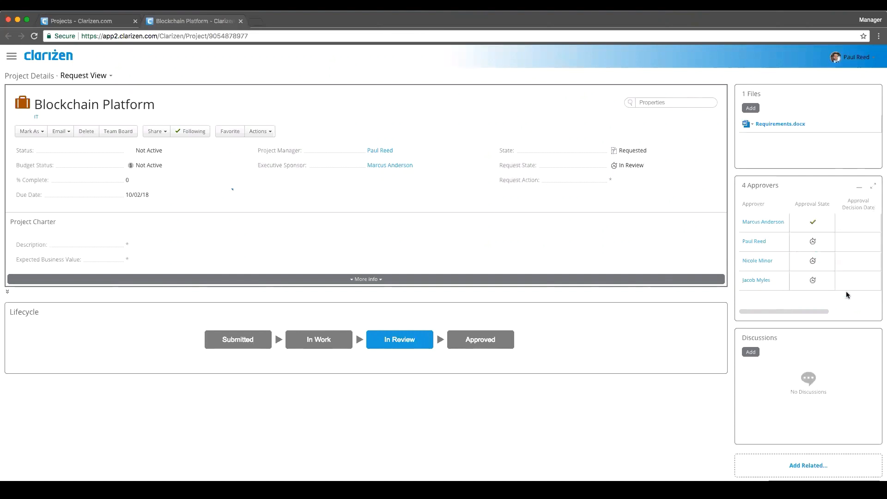
pyautogui.click(828, 248)
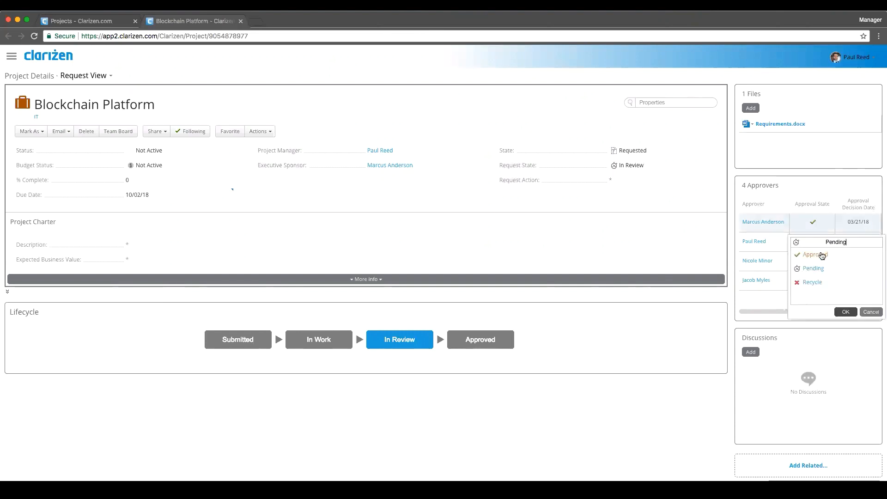
pyautogui.click(822, 255)
pyautogui.click(846, 312)
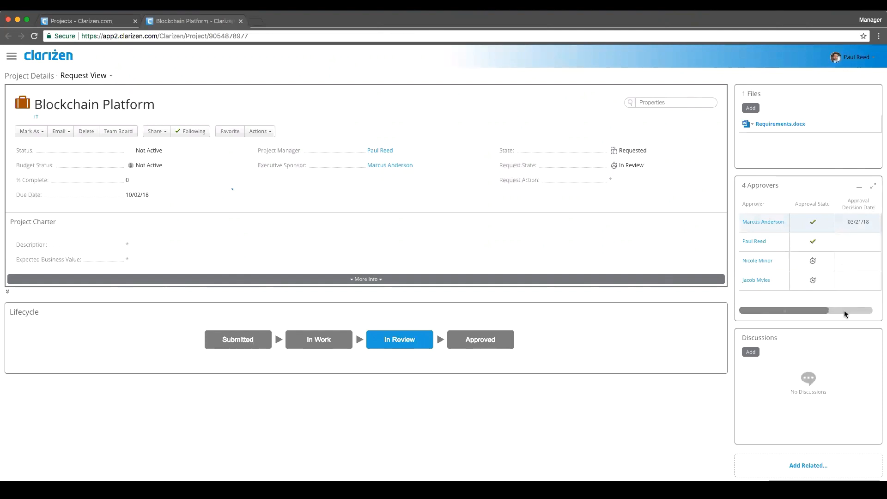
# - Set the approval state of the last two approvers of the Blockchain Platform request to Approved
pyautogui.click(824, 261)
pyautogui.click(815, 275)
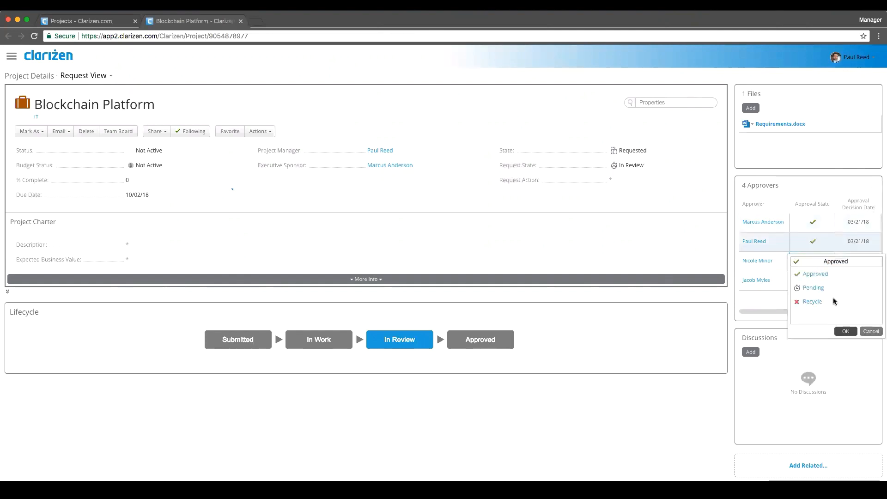
pyautogui.click(846, 331)
pyautogui.click(828, 286)
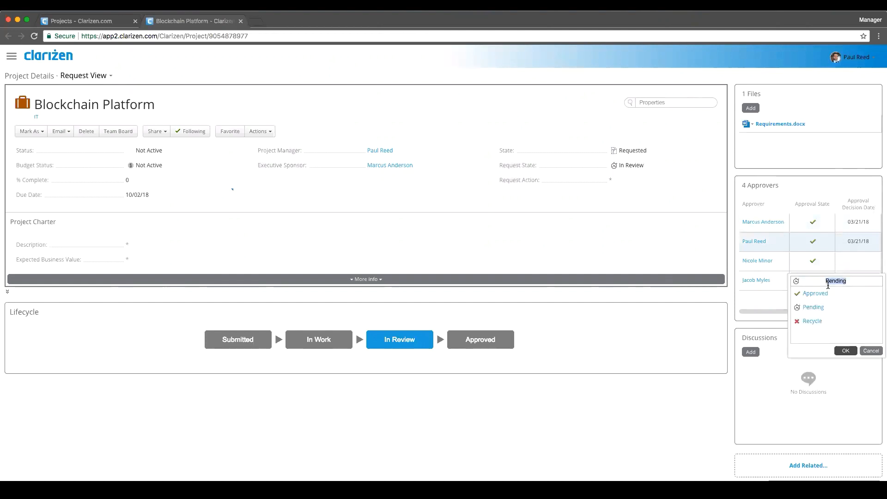
pyautogui.click(816, 295)
pyautogui.click(845, 351)
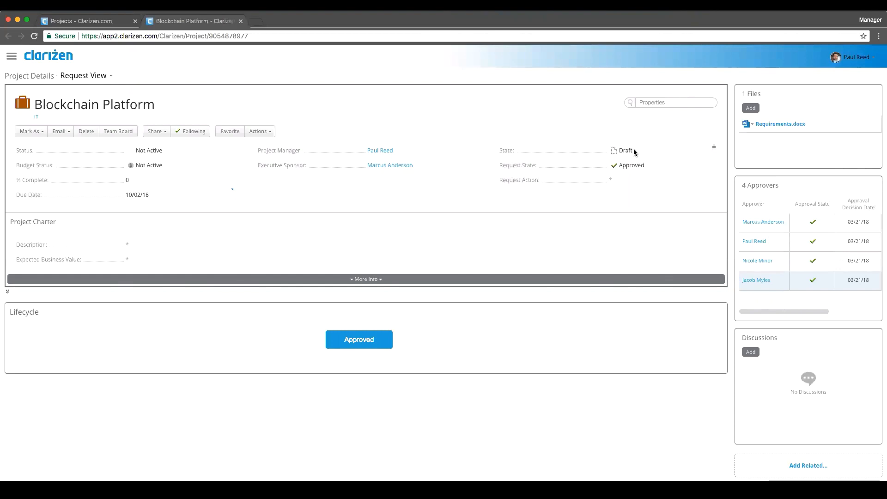
# - Switch the Blockchain Platform project details to the Overview view and examine its roadmap and work plan
pyautogui.click(75, 77)
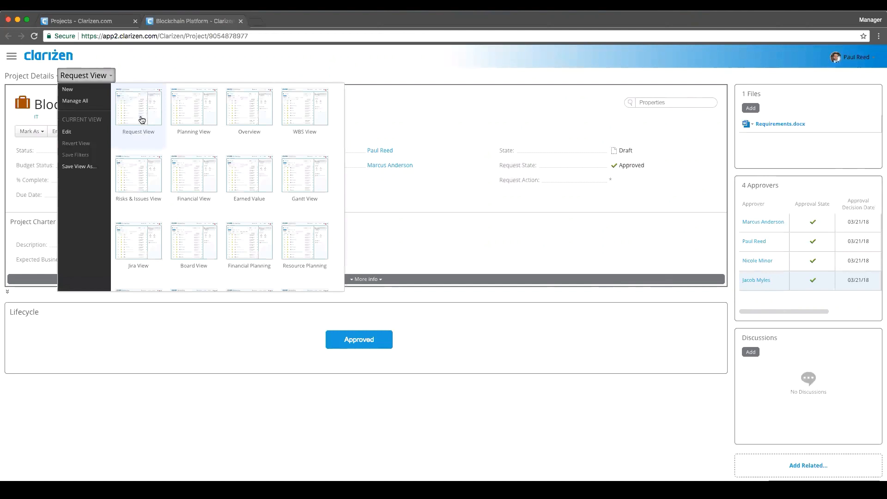
pyautogui.click(240, 105)
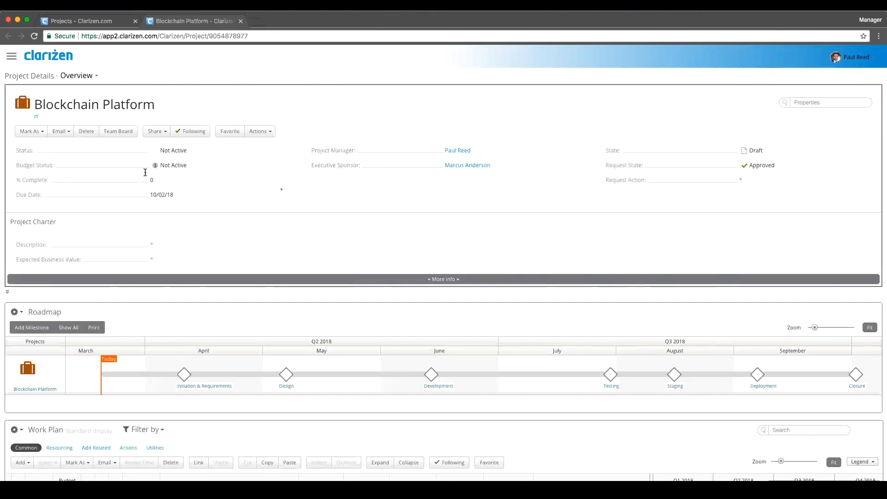
pyautogui.click(167, 179)
pyautogui.click(128, 188)
pyautogui.scroll(-3, 248, 399)
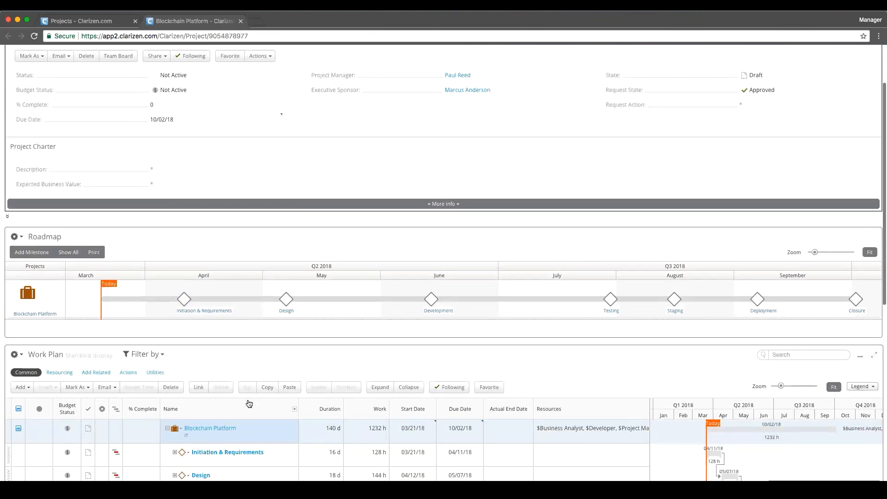
# - Examine the Blockchain Platform work plan, including the tasks under Initiation & Requirements, along with the project's files and discussions
pyautogui.scroll(-7, 249, 404)
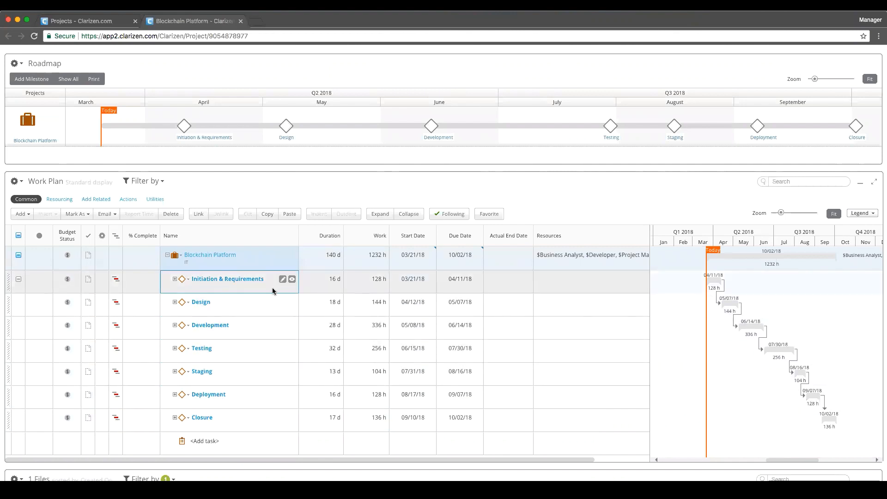
pyautogui.click(175, 279)
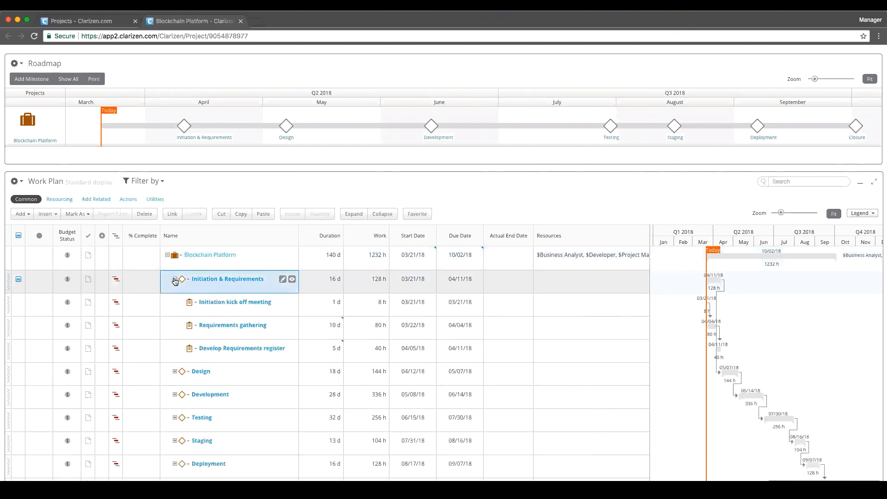
pyautogui.click(174, 280)
pyautogui.click(255, 258)
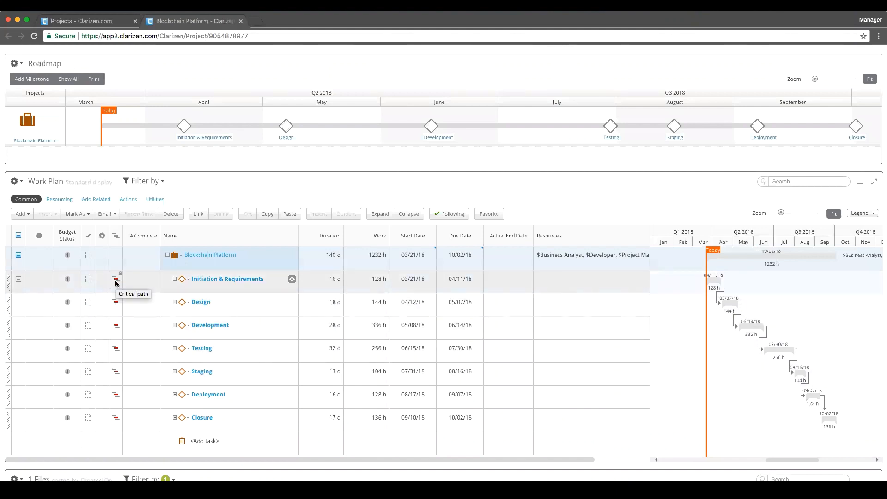
pyautogui.scroll(-2, 176, 446)
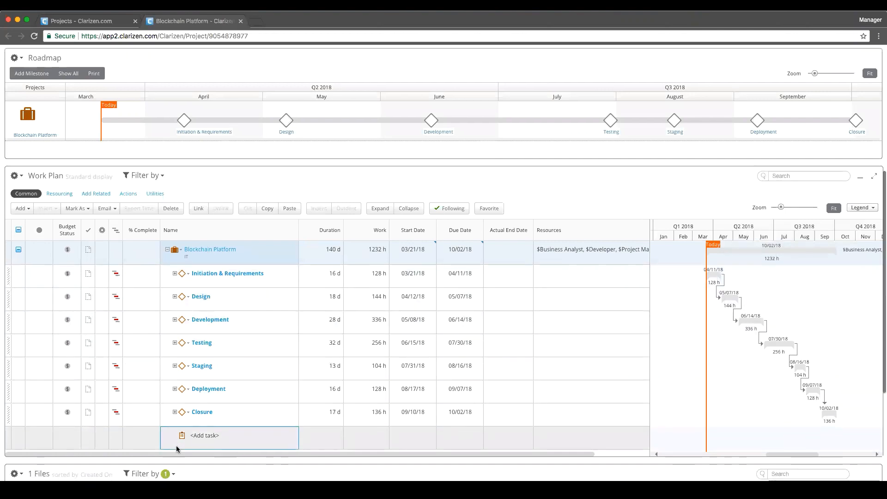
pyautogui.scroll(-2, 176, 446)
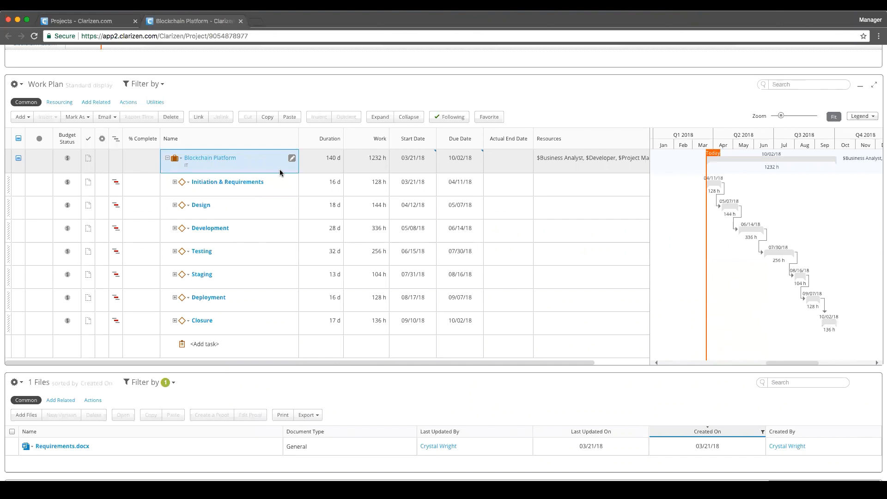
pyautogui.scroll(-3, 323, 379)
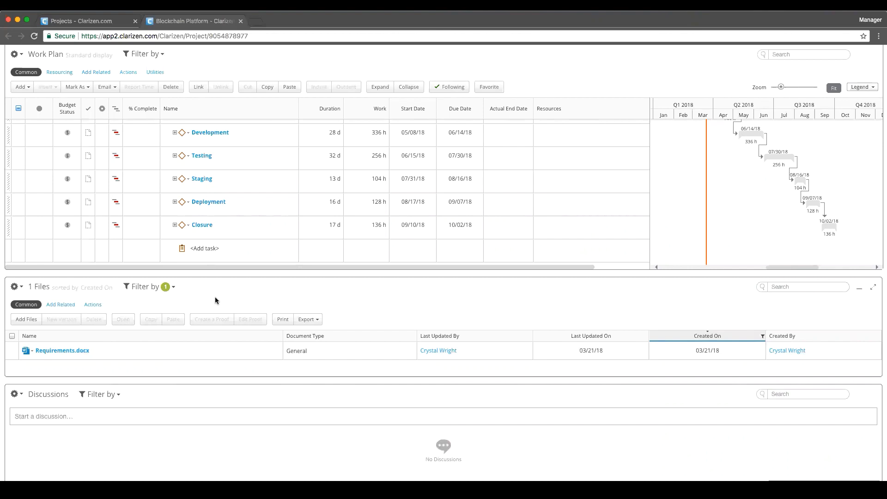
pyautogui.scroll(10, 215, 301)
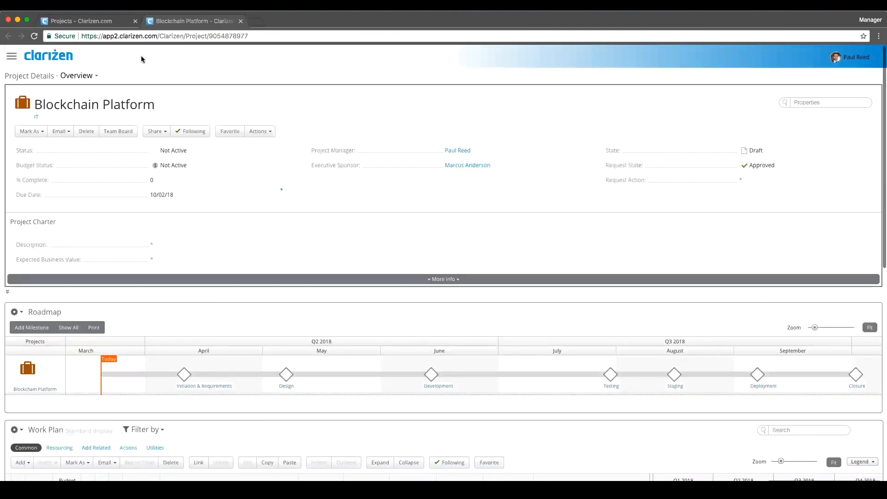
# - Open the Machine Learning project from the favorites and examine its roadmap and work plan
pyautogui.click(12, 60)
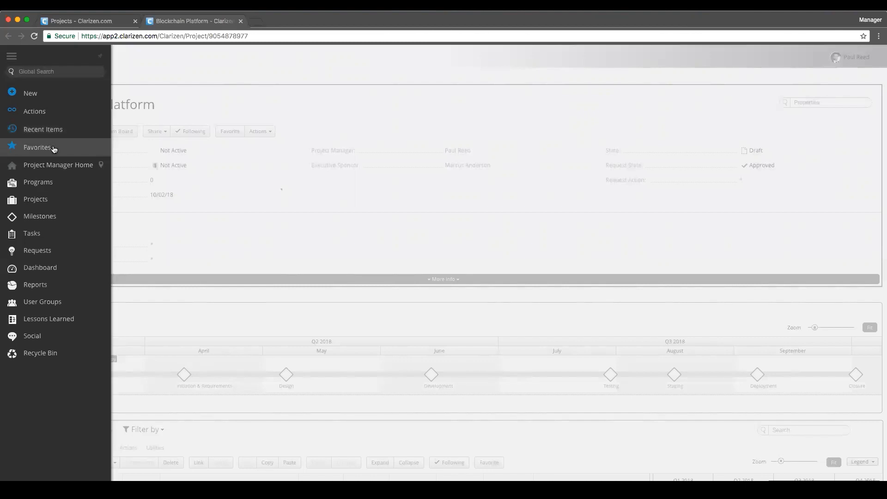
pyautogui.click(54, 149)
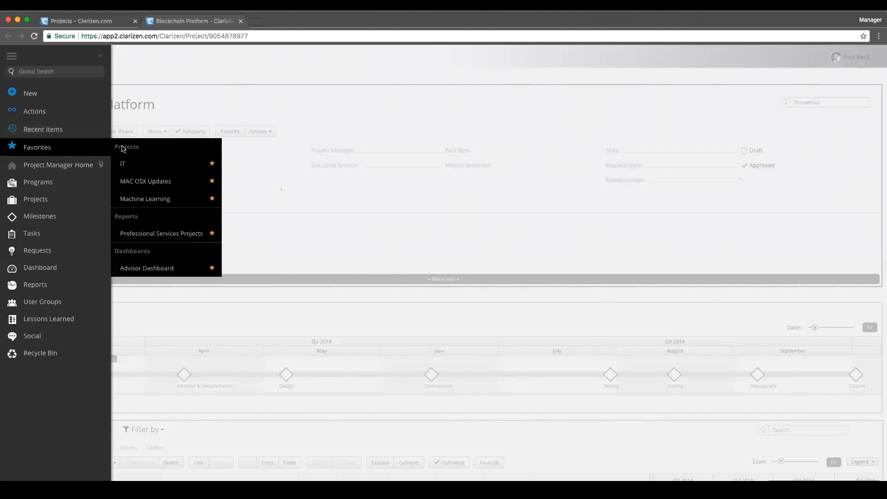
pyautogui.click(144, 201)
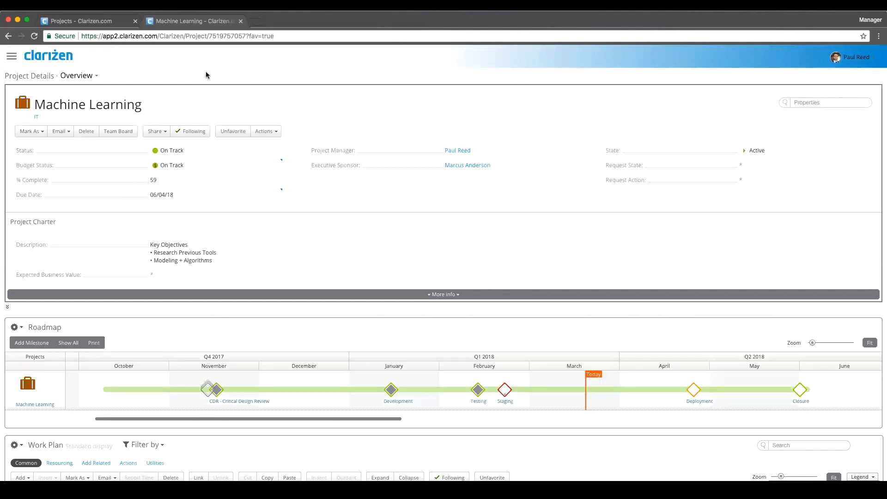
pyautogui.scroll(-1, 320, 310)
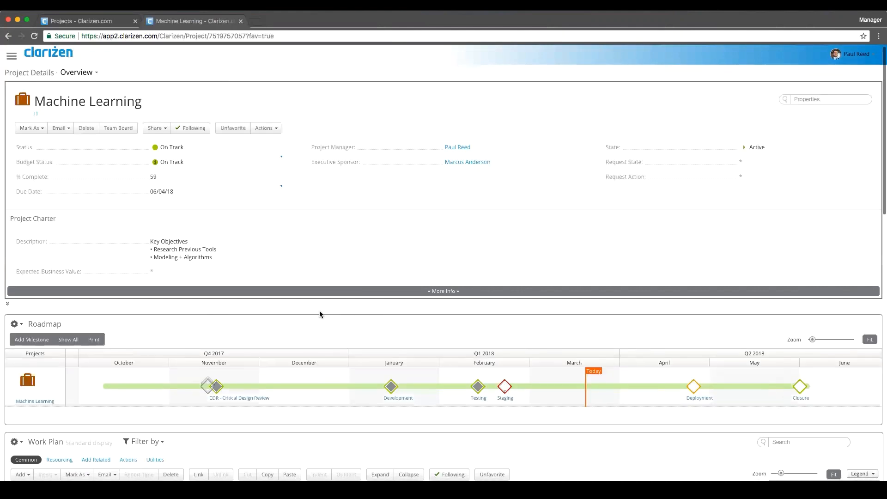
pyautogui.scroll(-4, 319, 314)
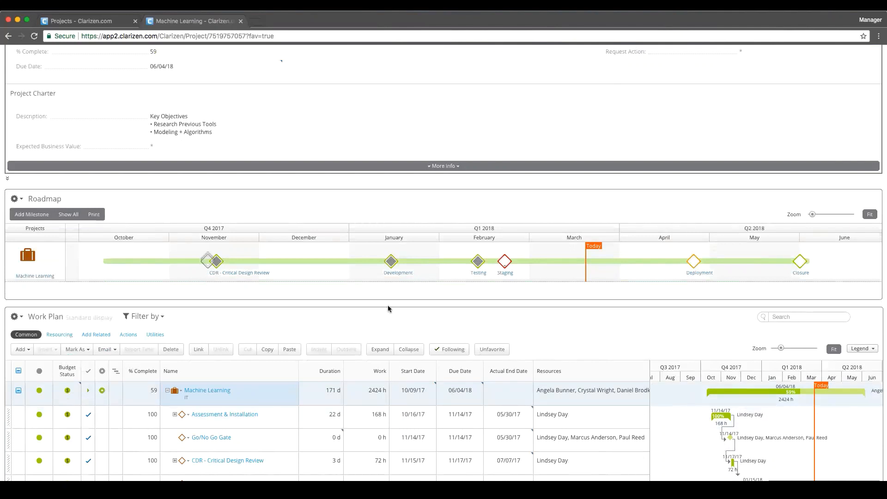
pyautogui.scroll(3, 387, 305)
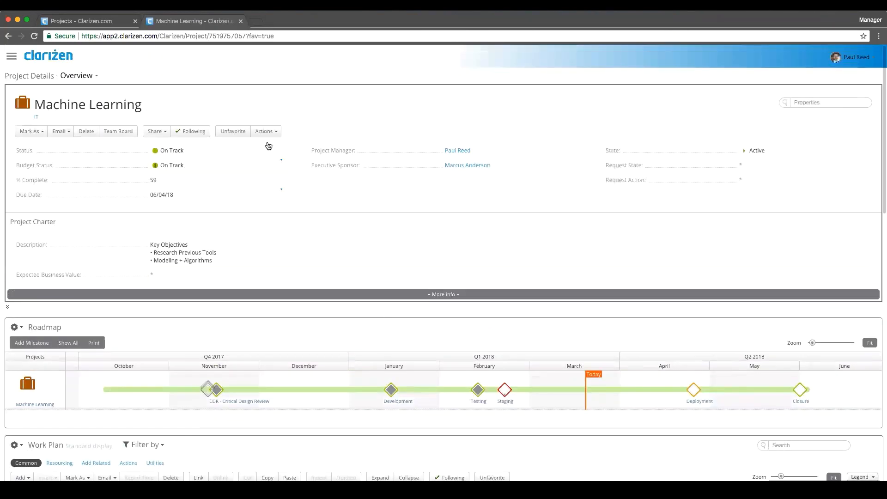
# - Switch the Machine Learning project to the Risks & Issues View and examine the QA environment issue's resolution details, financial impact and schedule impact
pyautogui.click(86, 76)
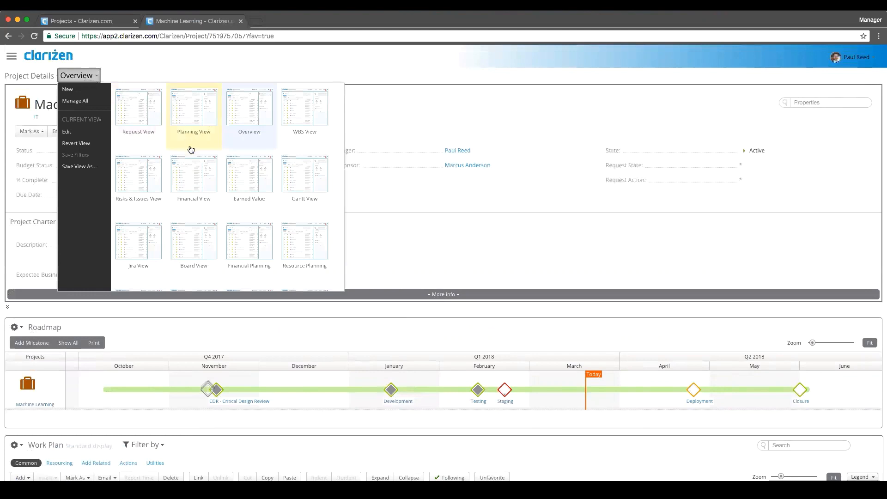
pyautogui.click(138, 175)
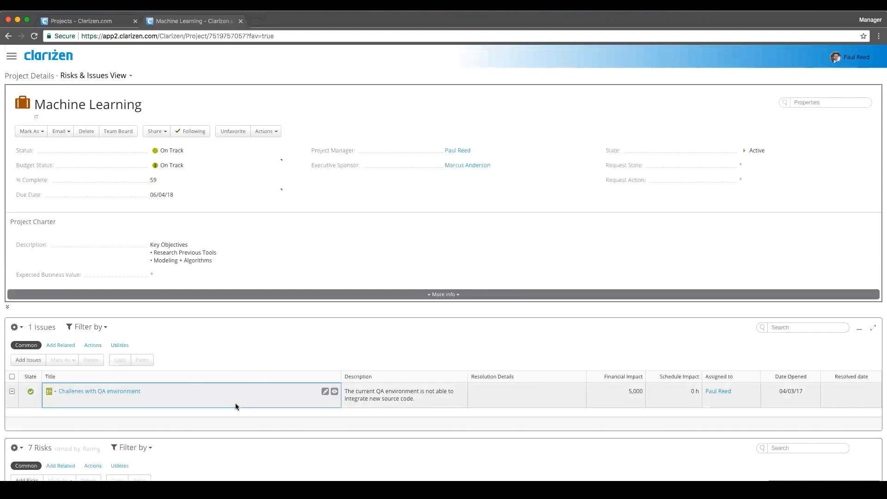
pyautogui.scroll(-5, 234, 402)
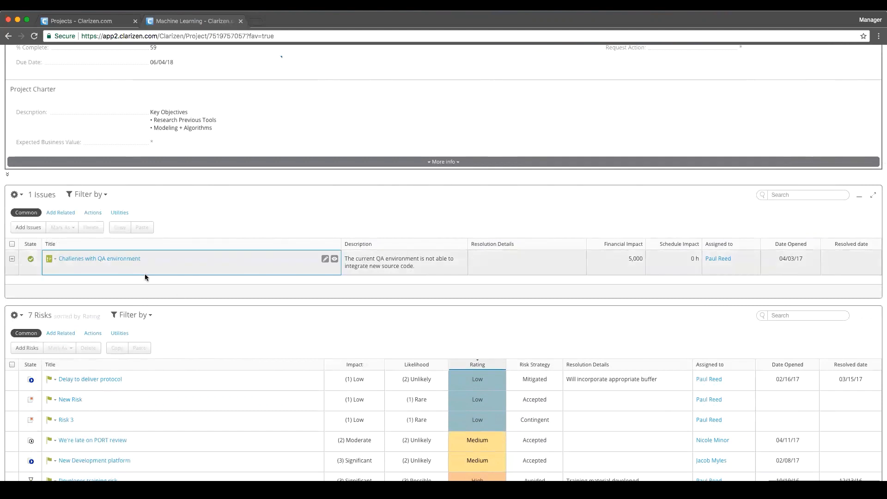
pyautogui.click(475, 272)
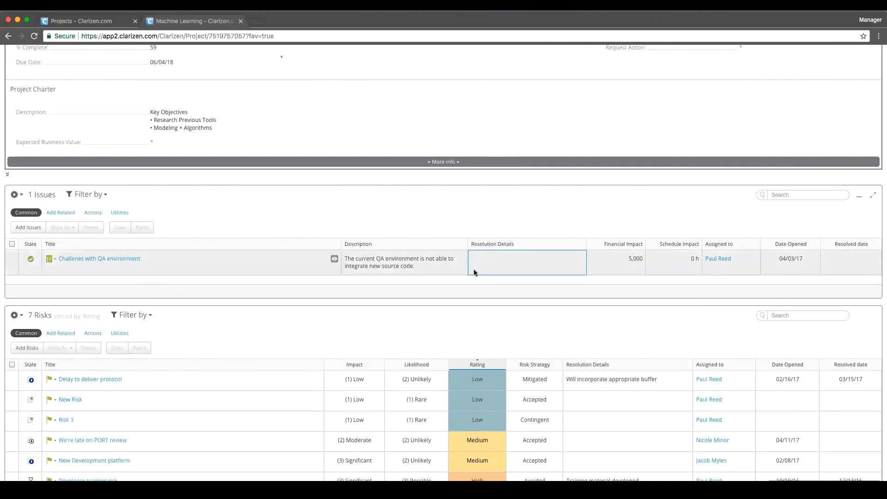
pyautogui.click(617, 268)
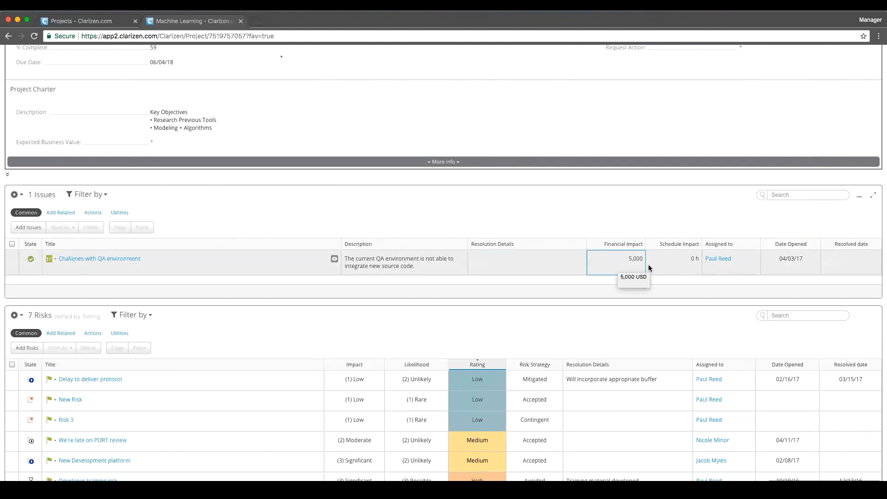
pyautogui.click(676, 265)
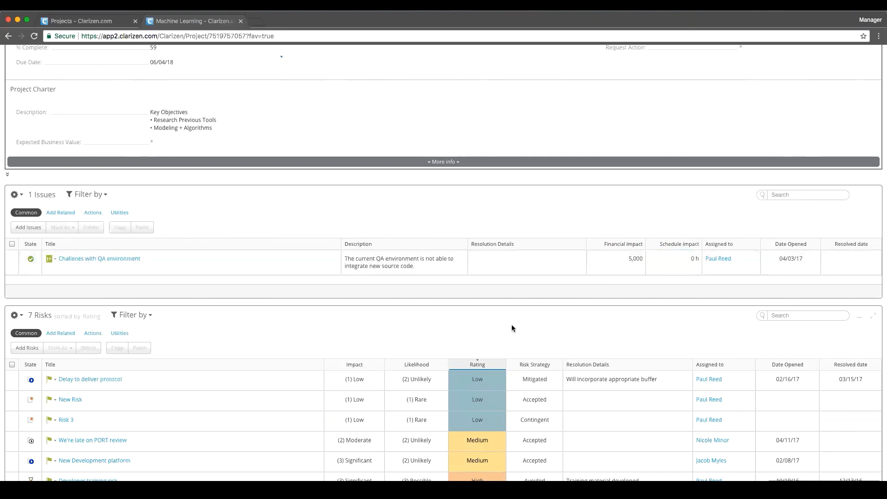
# - Examine the Machine Learning project's list of risks and its Risk Heat Map
pyautogui.scroll(-2, 496, 330)
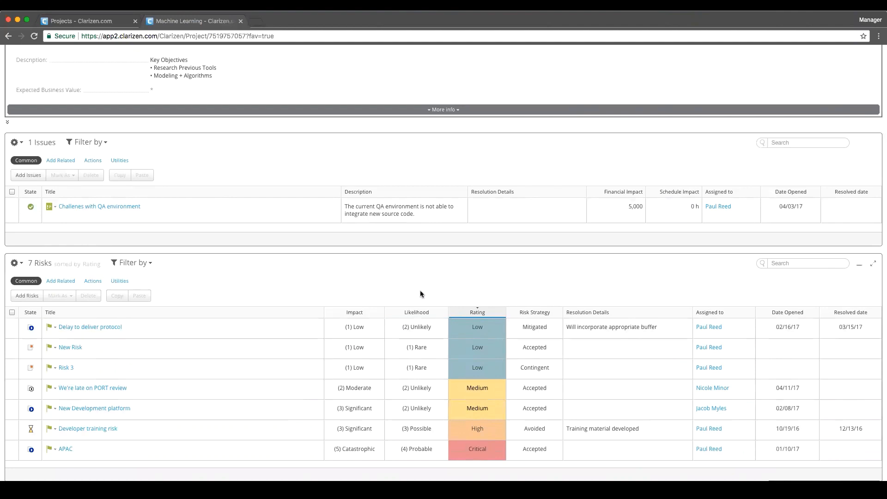
pyautogui.scroll(-3, 420, 290)
pyautogui.scroll(-5, 420, 290)
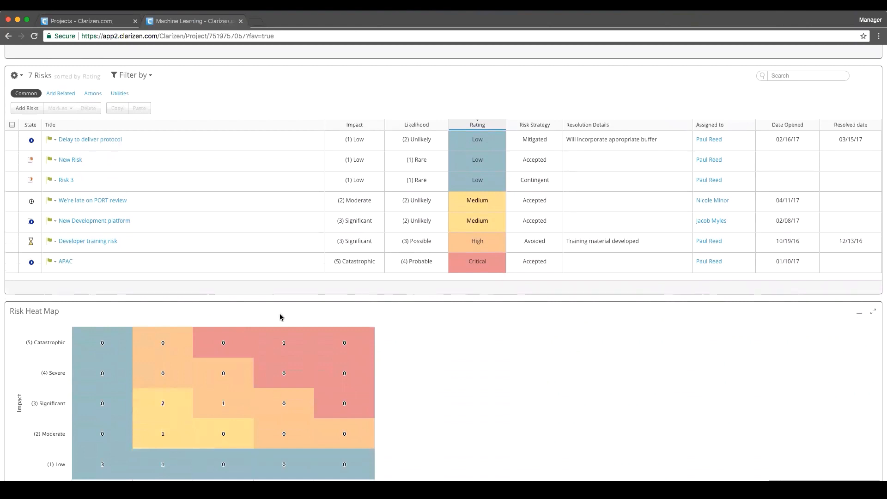
pyautogui.scroll(10, 279, 317)
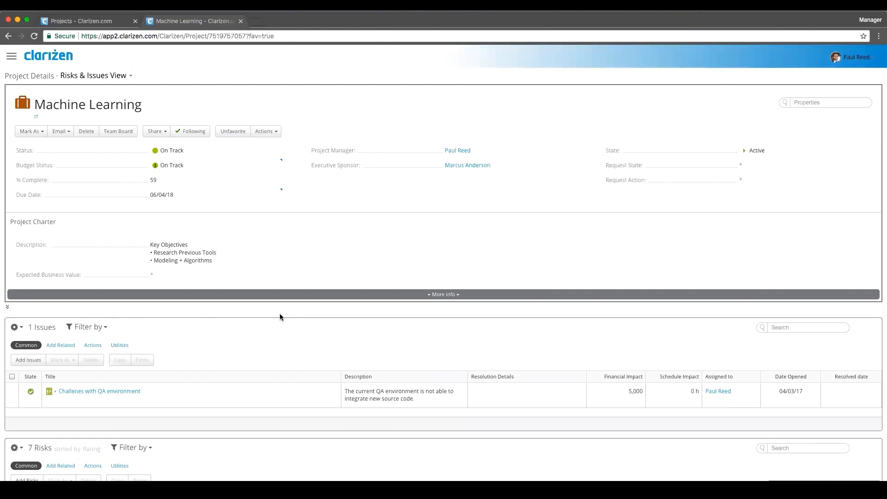
# - Start publishing slides for the Machine Learning project and browse the available file templates, keeping 4-Box Project Status.pptx
pyautogui.click(267, 132)
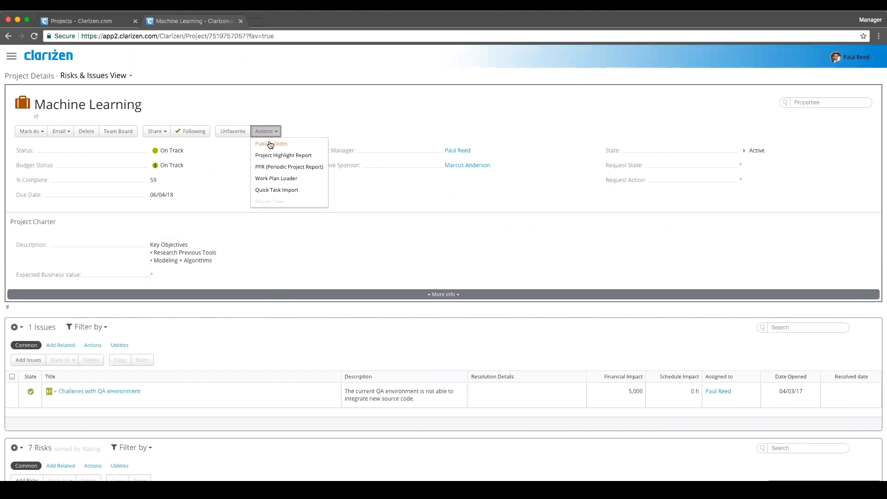
pyautogui.click(270, 144)
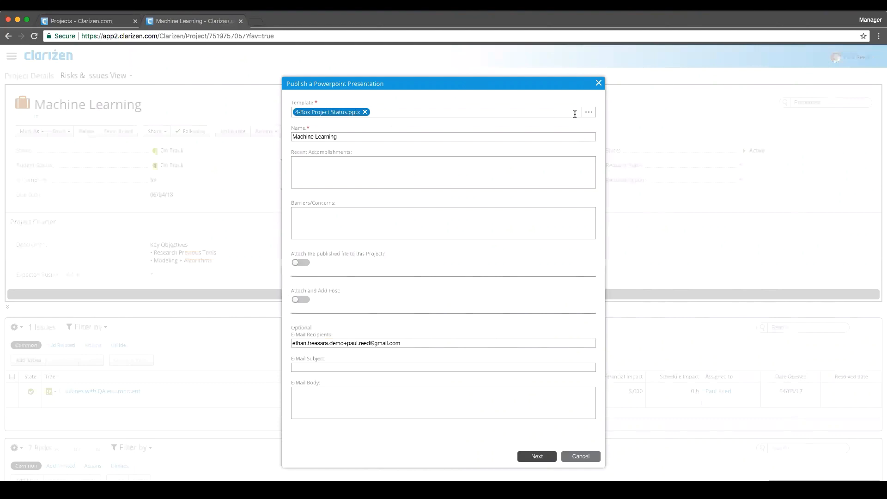
pyautogui.click(589, 112)
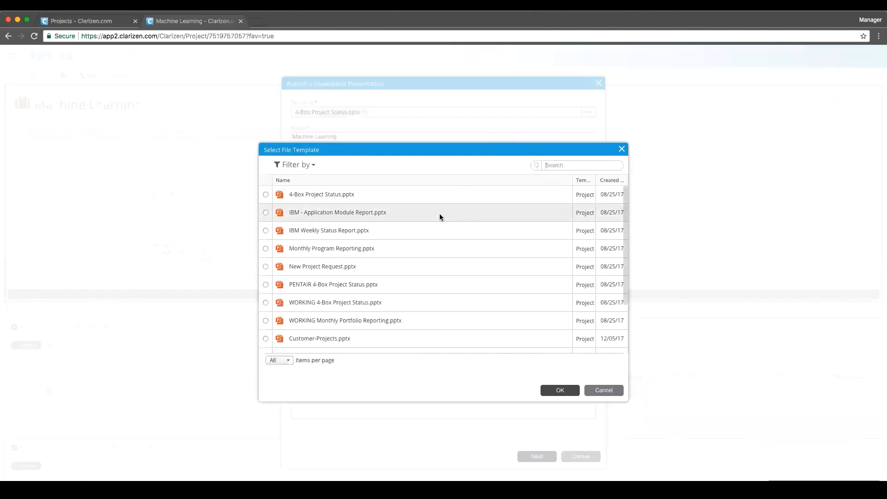
pyautogui.scroll(-3, 447, 319)
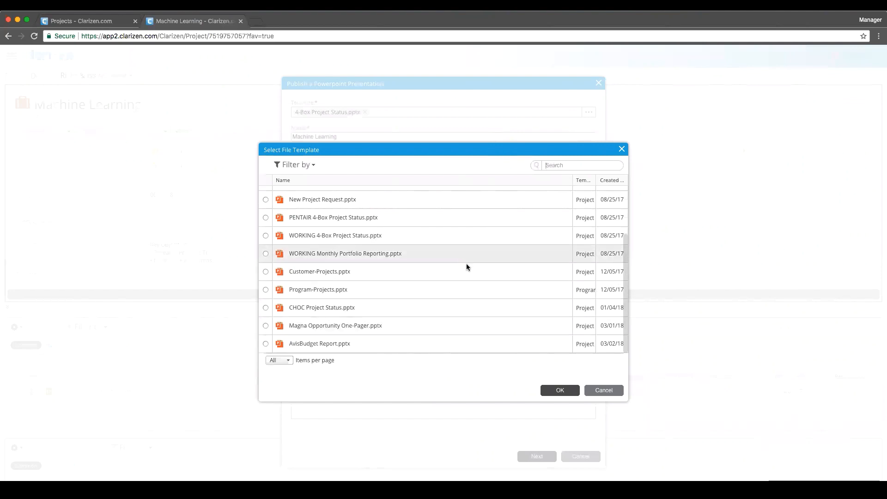
pyautogui.click(602, 390)
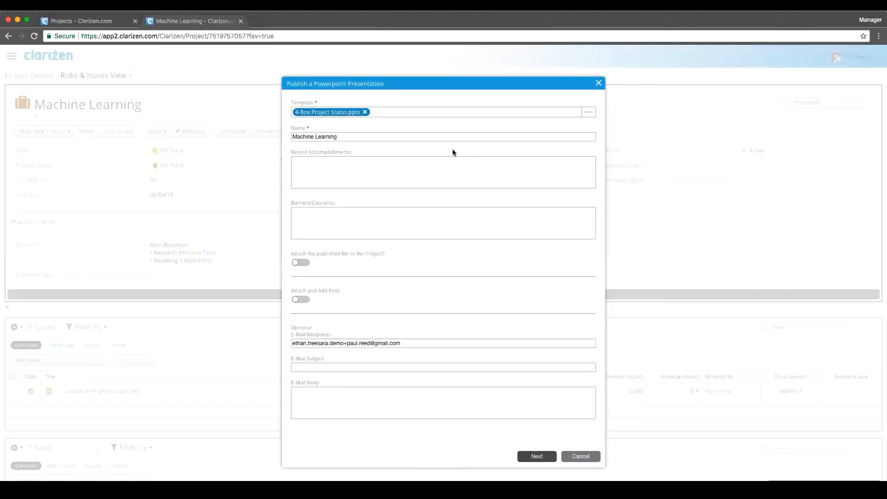
# - Enter "great sprint!" as recent accomplishments and "resourcing may be tight in the next few weeks" as barriers/concerns, and publish the presentation
pyautogui.click(415, 178)
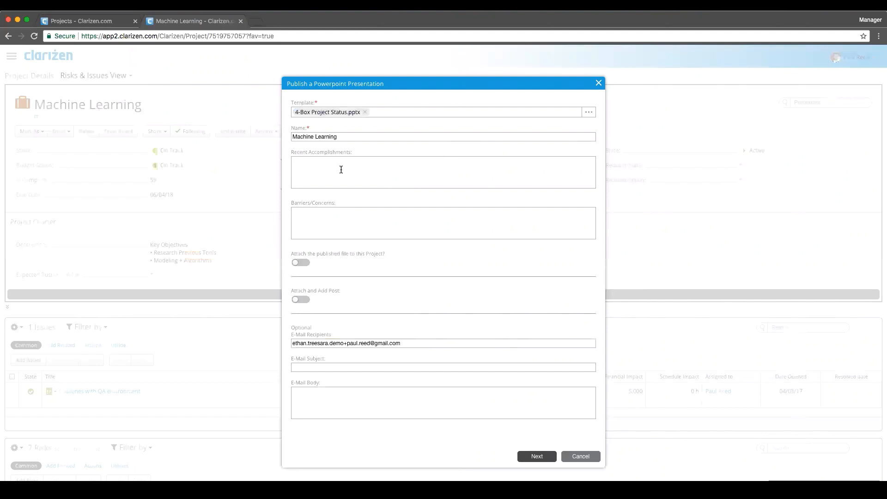
pyautogui.write('great sprint')
pyautogui.write('res')
pyautogui.write('ourcing may be tig')
pyautogui.write('ht in the next ')
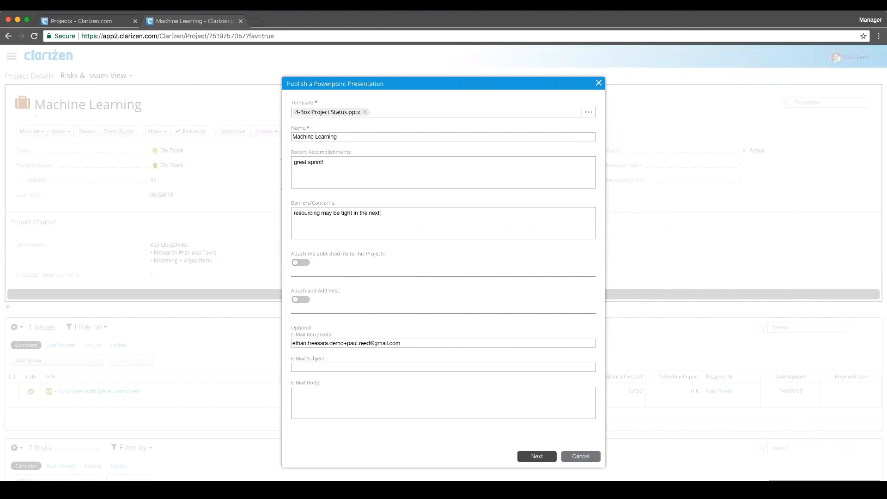
pyautogui.write('few weeks')
pyautogui.click(534, 458)
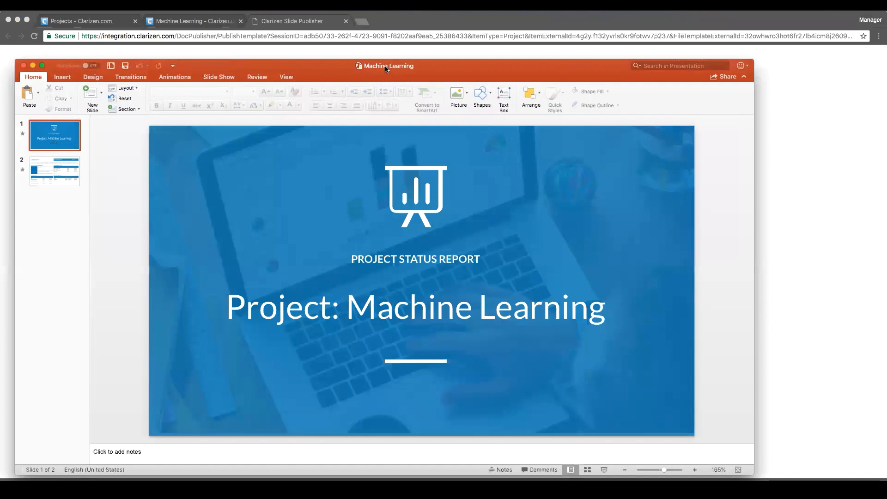
# - Review the Project Status slide of the published Machine Learning presentation in PowerPoint, and close the presentation and the Slide Publisher page
pyautogui.doubleClick(386, 68)
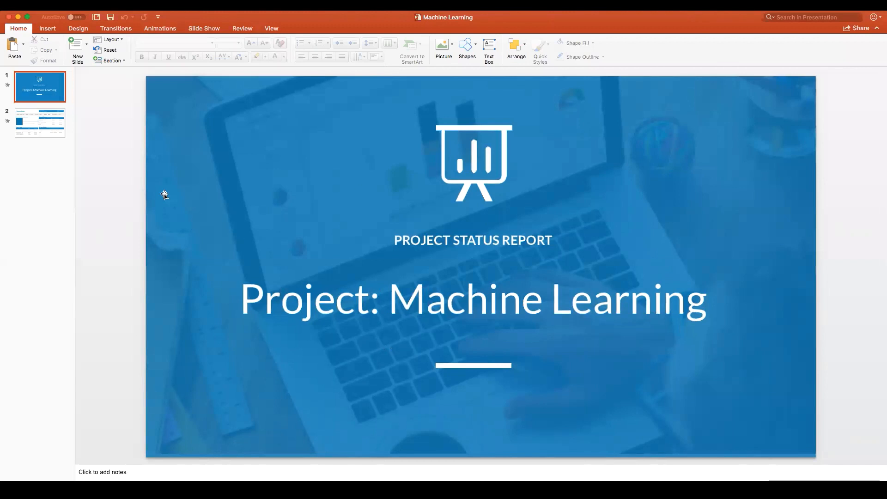
pyautogui.click(39, 124)
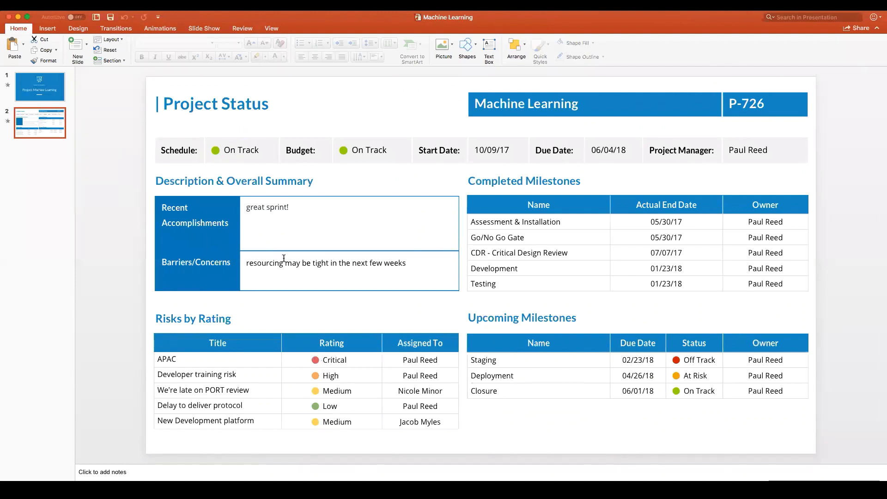
pyautogui.click(9, 20)
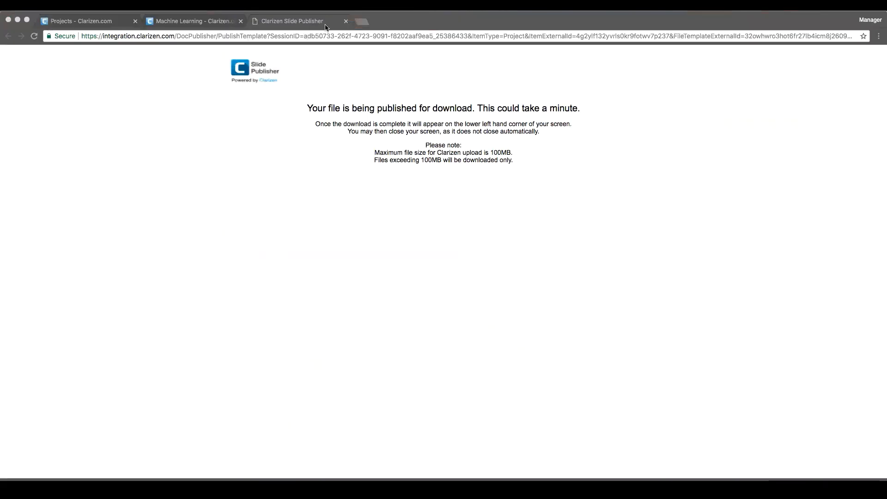
pyautogui.click(345, 22)
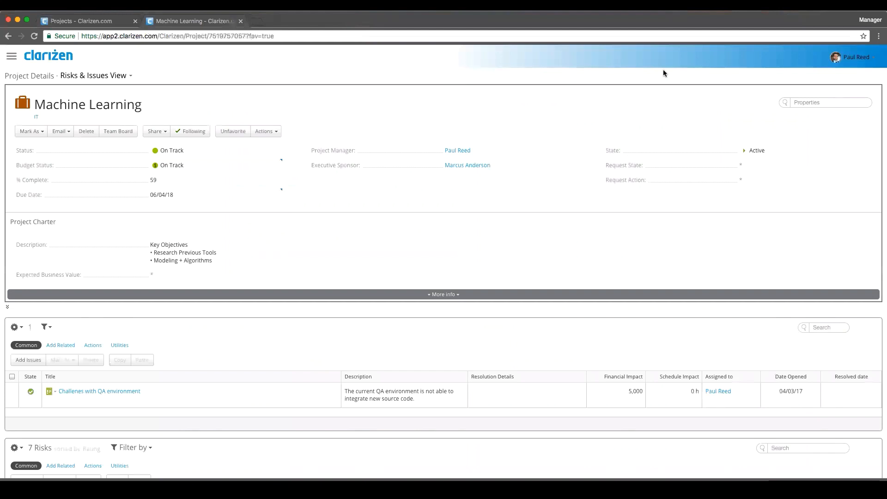
# - Switch to the Team Member profile and view the My Active Tasks calendar with its project legend
pyautogui.click(868, 21)
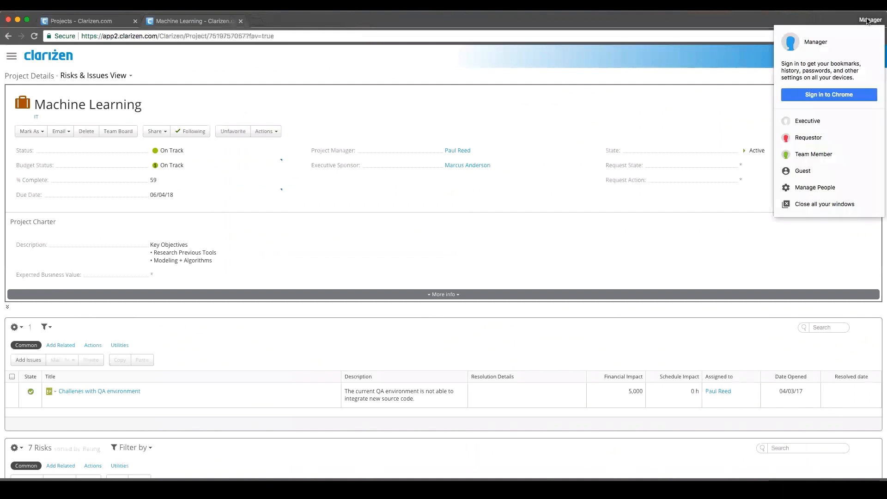
pyautogui.click(807, 155)
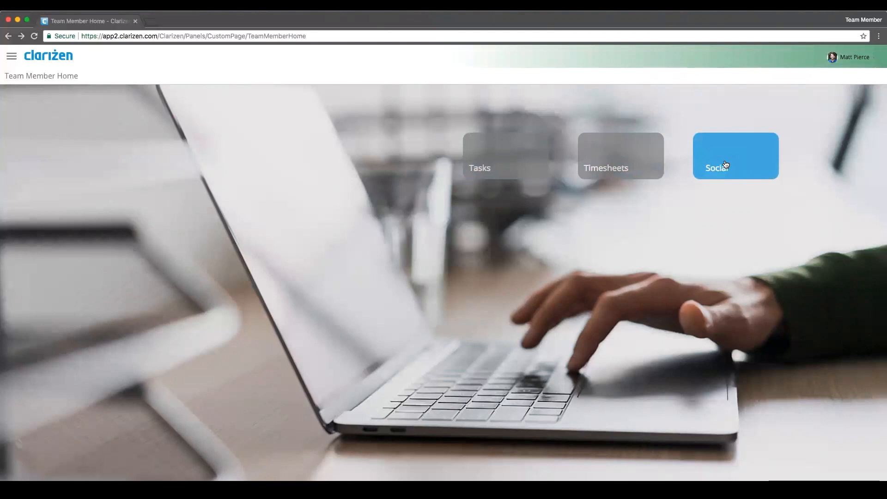
pyautogui.click(512, 160)
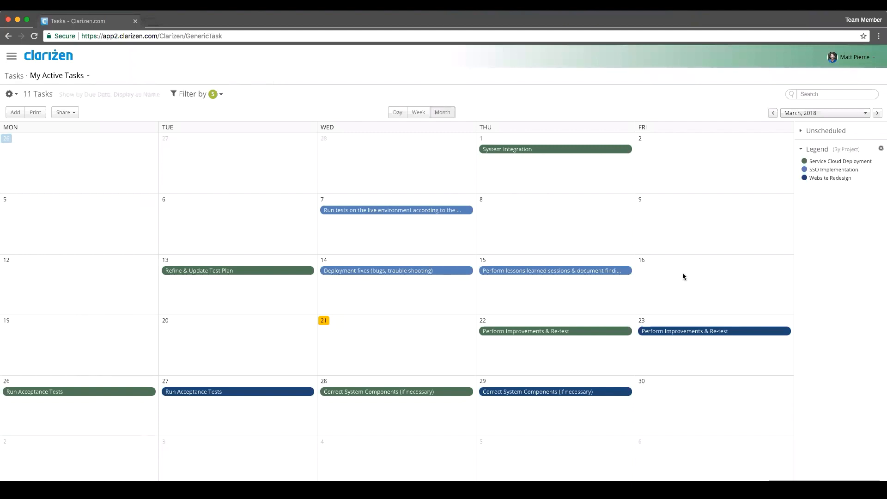
pyautogui.moveTo(822, 163)
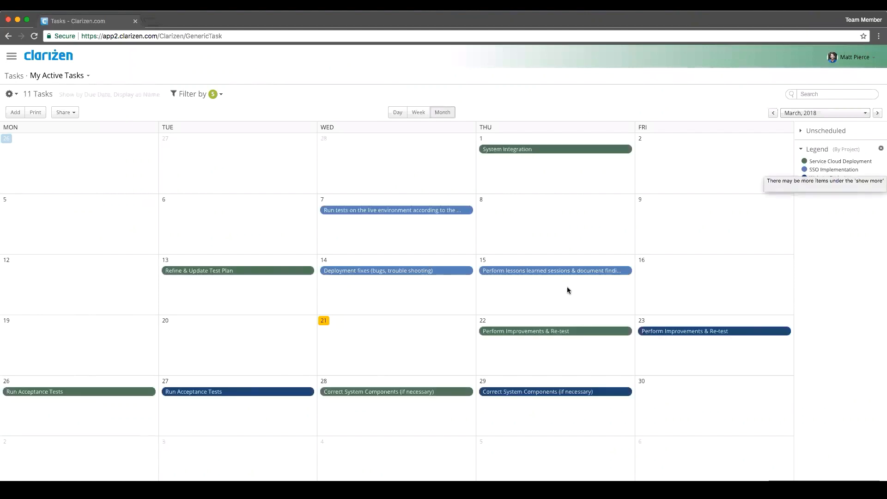
# - Look at the SSO Implementation lessons learned task's discussions and its options for adding files, without adding anything
pyautogui.click(551, 272)
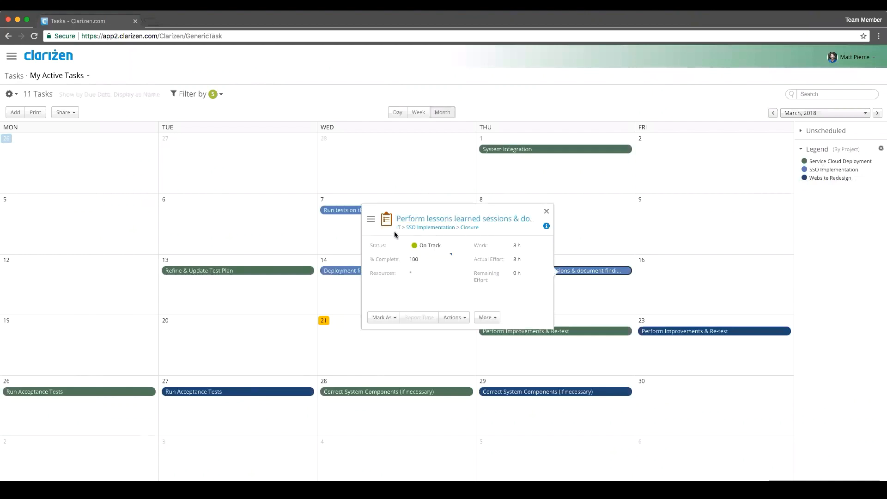
pyautogui.click(370, 222)
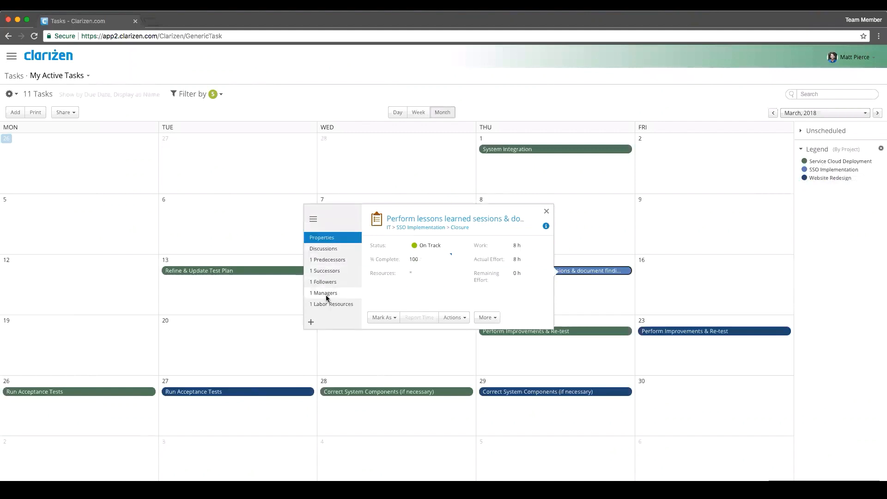
pyautogui.click(330, 249)
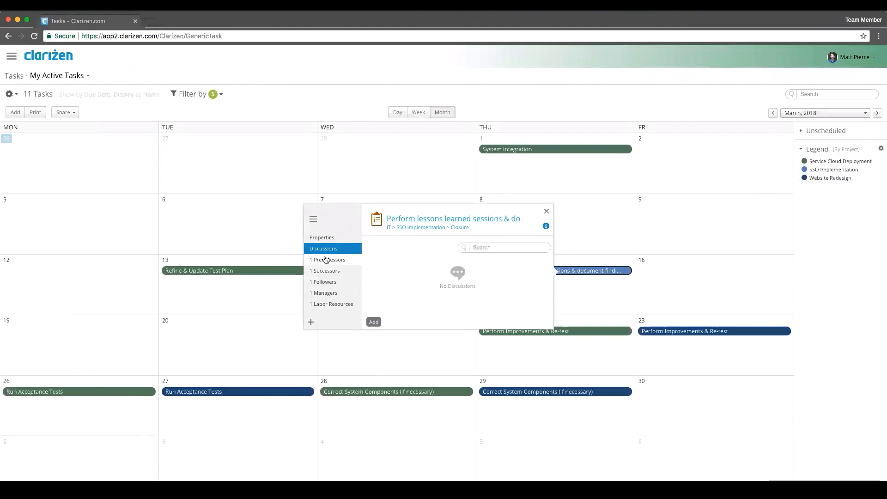
pyautogui.click(311, 322)
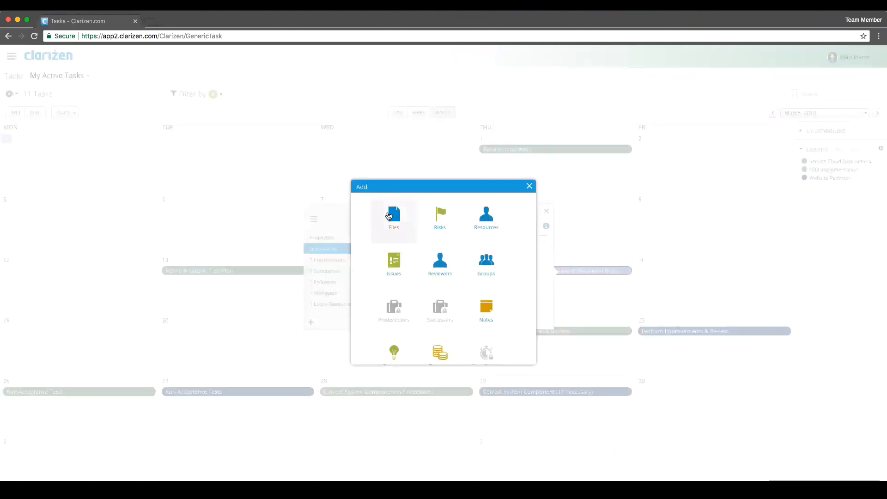
pyautogui.click(388, 216)
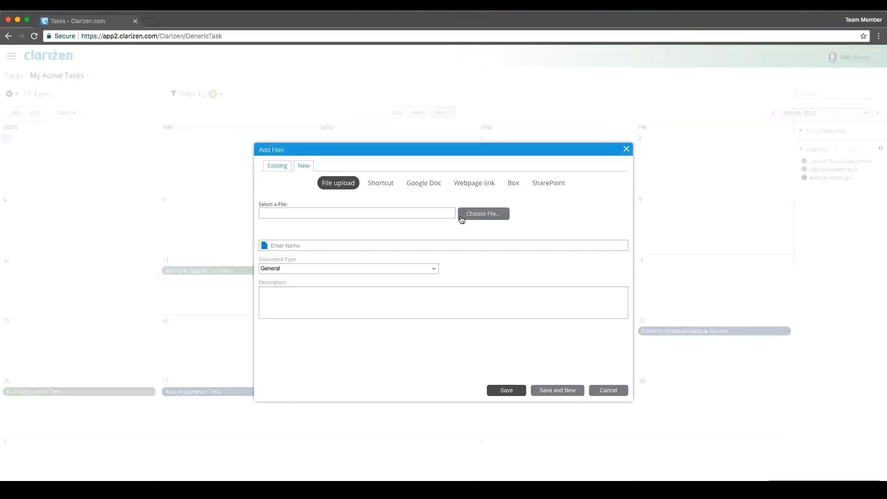
pyautogui.click(625, 149)
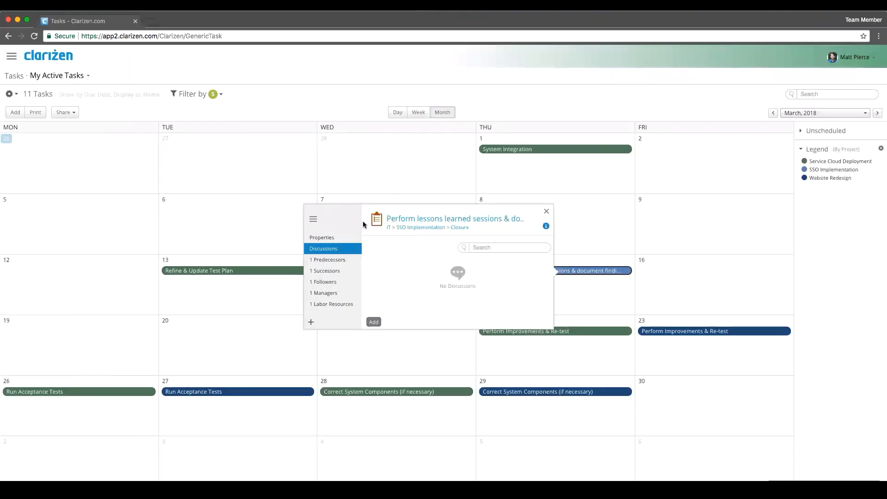
pyautogui.click(546, 212)
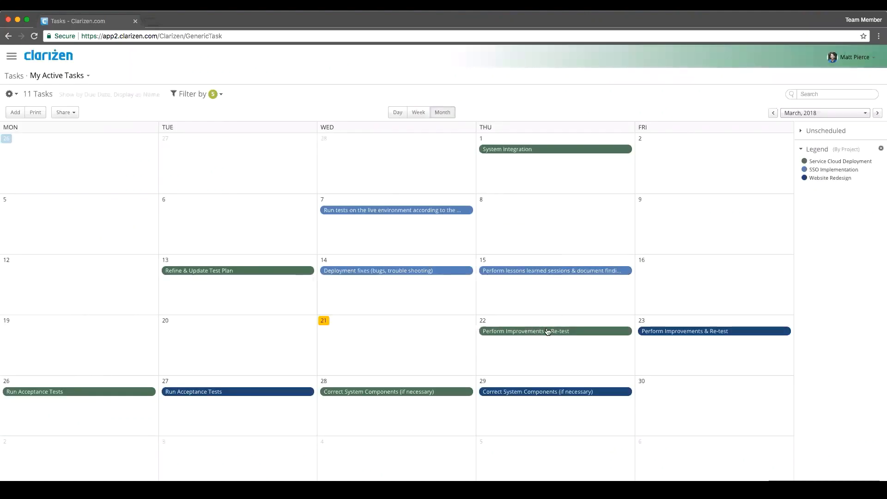
# - Report 2 hours on the Service Cloud Deployment task Perform Improvements & Re-test and close its details
pyautogui.click(547, 331)
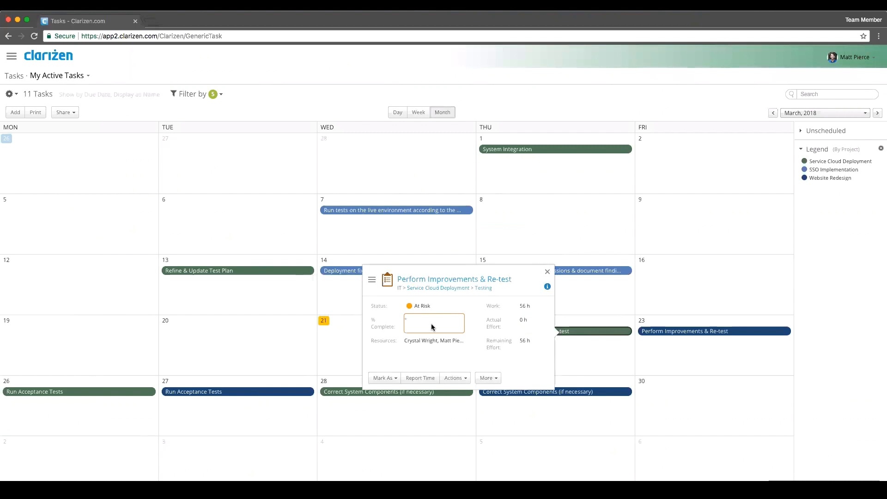
pyautogui.click(420, 378)
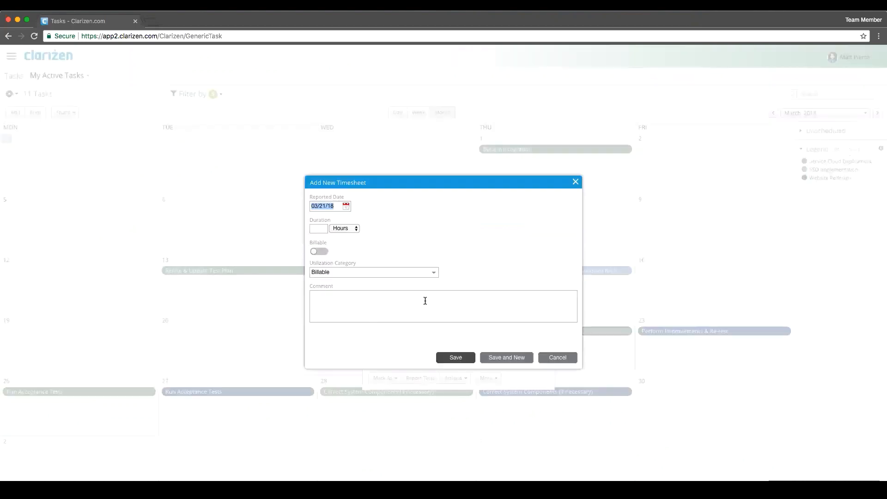
pyautogui.click(319, 229)
pyautogui.write('2')
pyautogui.click(322, 295)
pyautogui.click(456, 359)
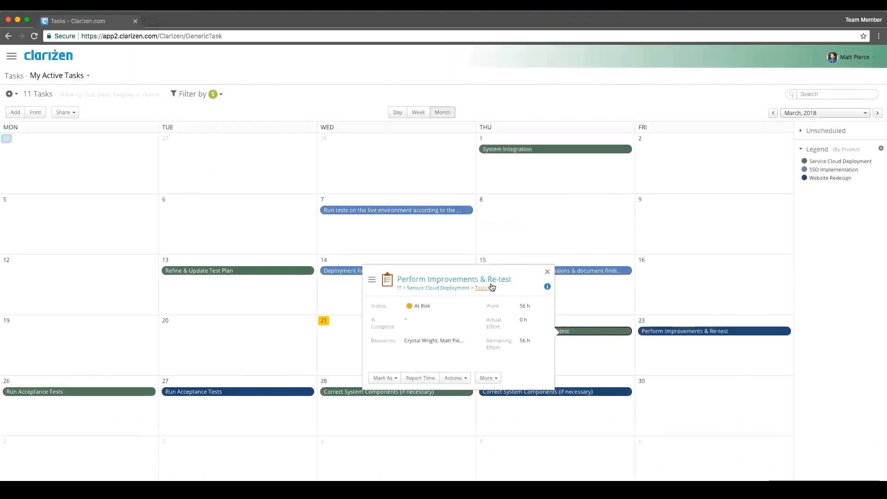
pyautogui.click(547, 272)
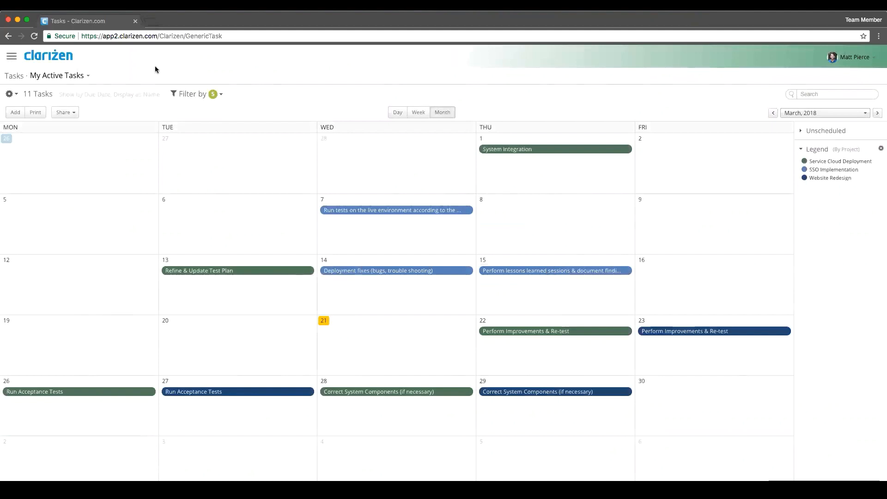
# - In Timesheets, log 2 hours on Monday 19 for Closure of Maintenance and 4 hours on Tuesday 20 for System Deliverable, and return home
pyautogui.click(55, 60)
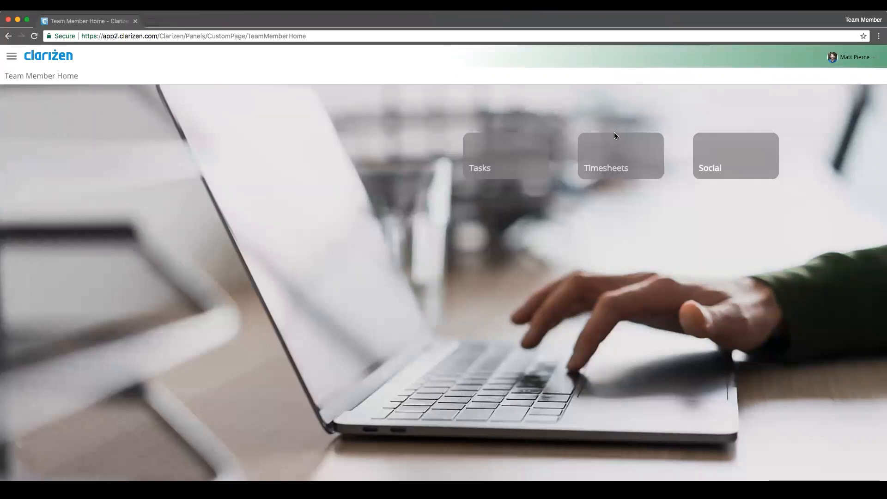
pyautogui.click(616, 156)
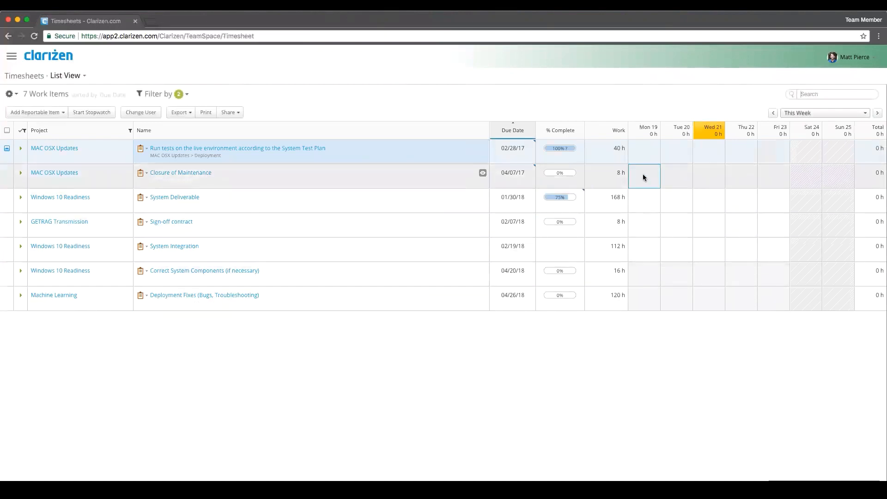
pyautogui.click(642, 174)
pyautogui.write('2')
pyautogui.press('Return')
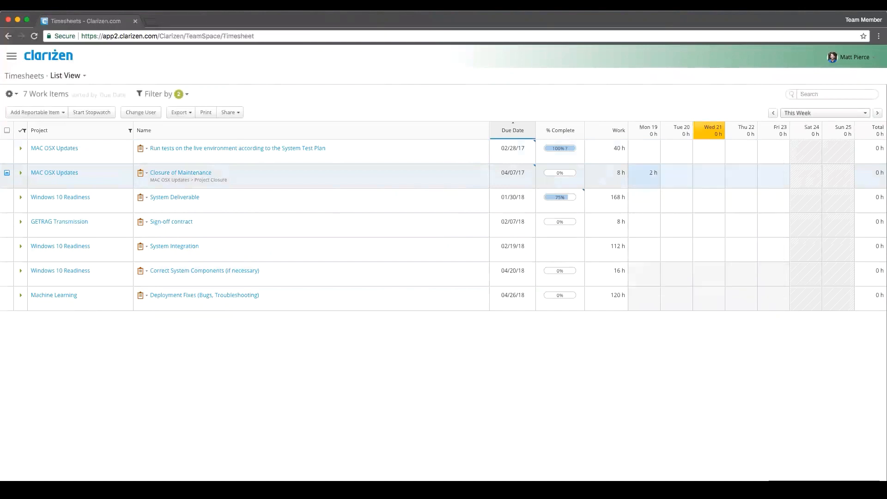
pyautogui.click(677, 200)
pyautogui.write('4')
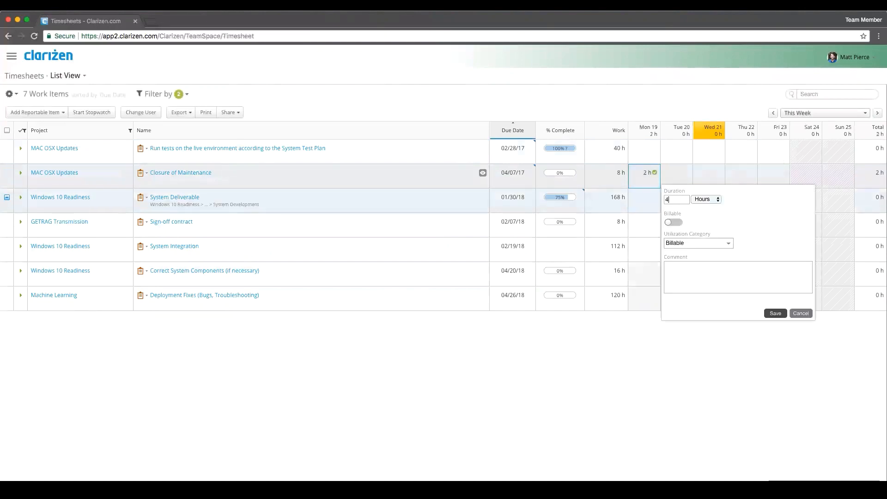
pyautogui.press('Return')
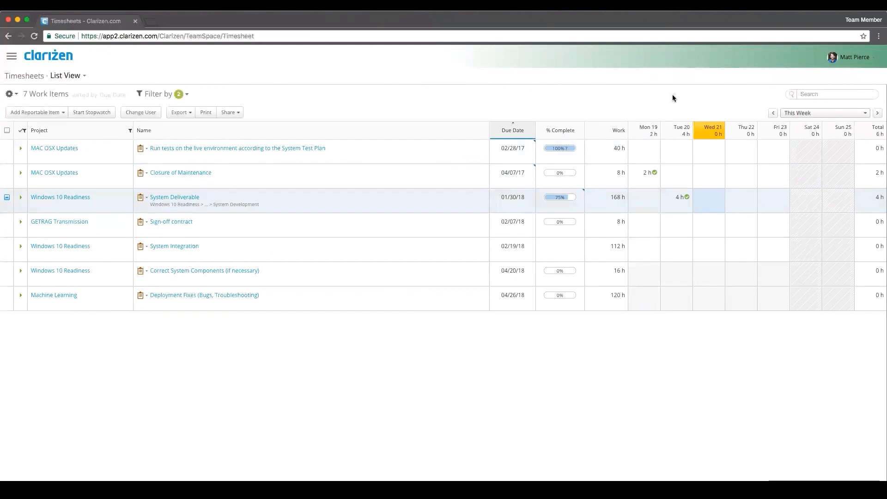
pyautogui.click(50, 58)
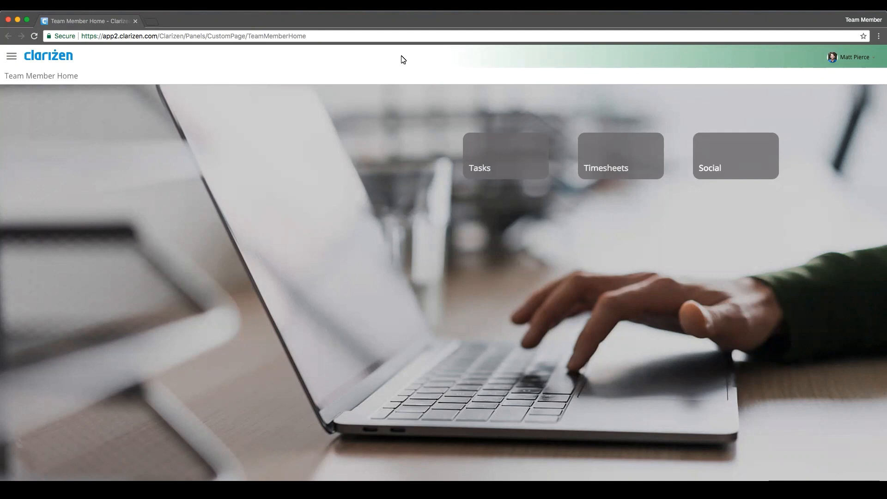
# - Switch to the Resource Mgr profile and show the heat map for the Business Analysts group in Resource Planning
pyautogui.click(869, 20)
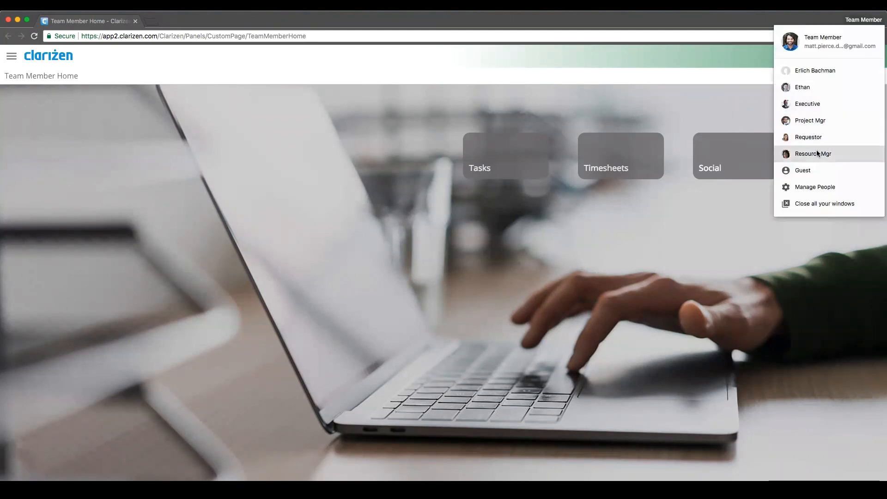
pyautogui.click(814, 154)
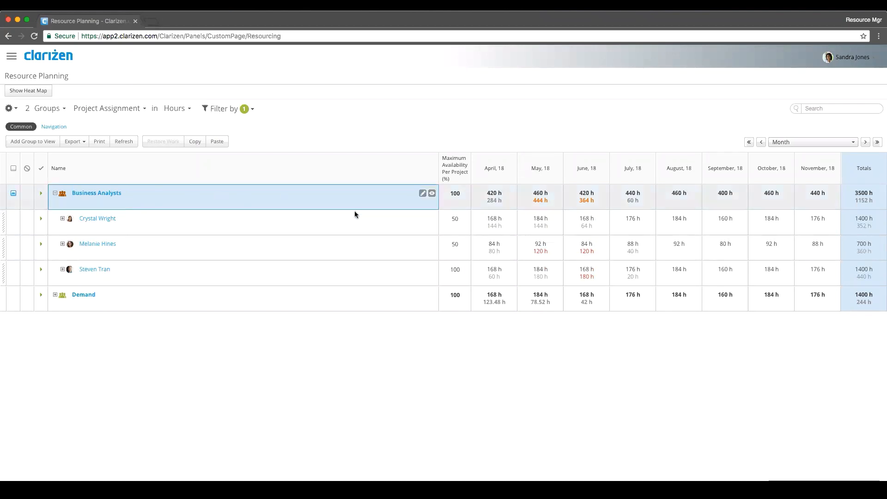
pyautogui.moveTo(494, 219)
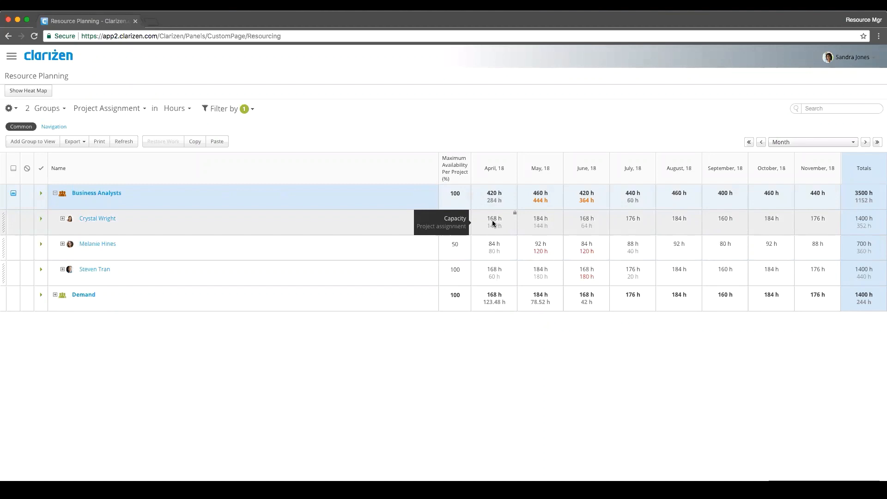
pyautogui.click(27, 92)
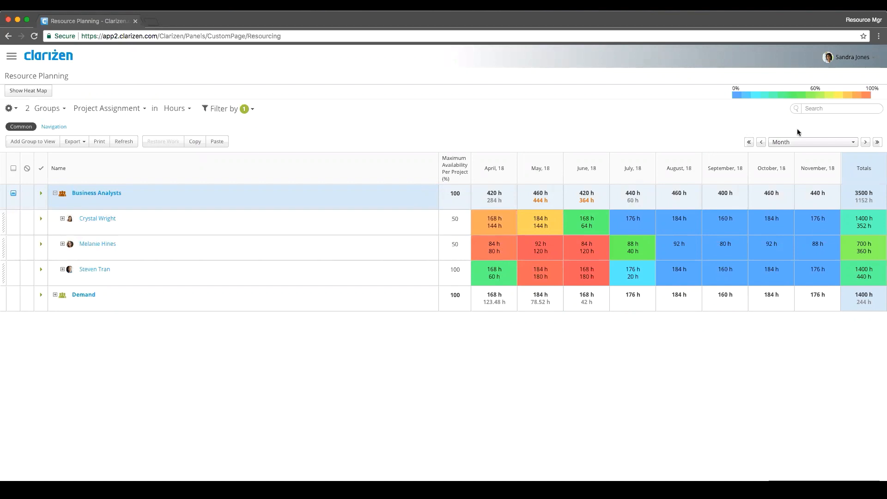
# - View the time period options of the resource plan, keeping the Month view and the group's name
pyautogui.click(811, 144)
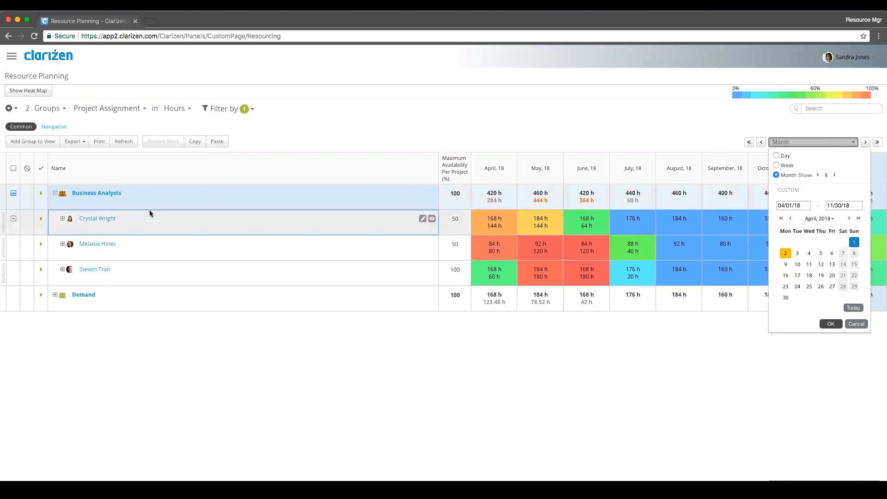
pyautogui.click(102, 201)
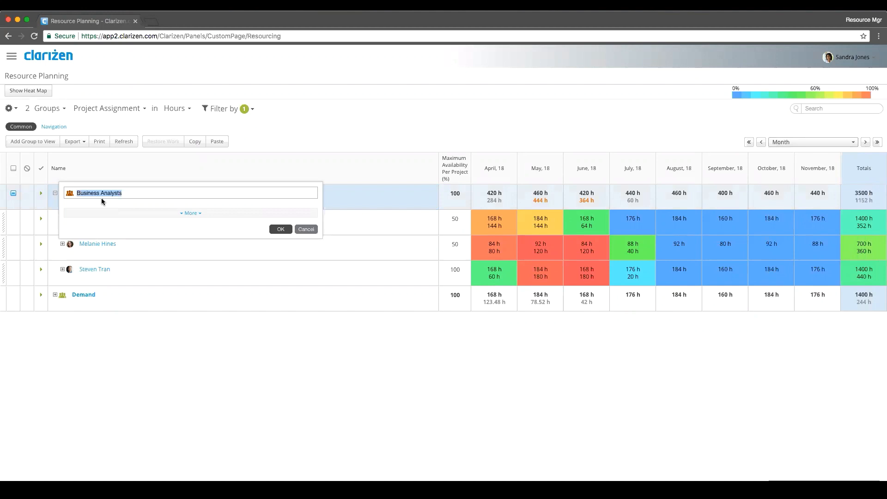
pyautogui.click(306, 229)
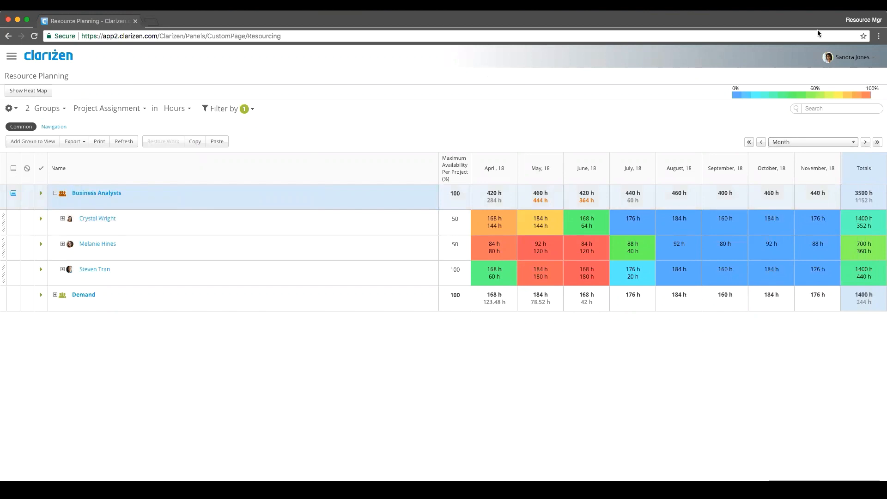
# - Switch to the Executive profile and review the Financial DB dashboard from Summary KPI's down to Monthly trend and % spend by category
pyautogui.click(858, 21)
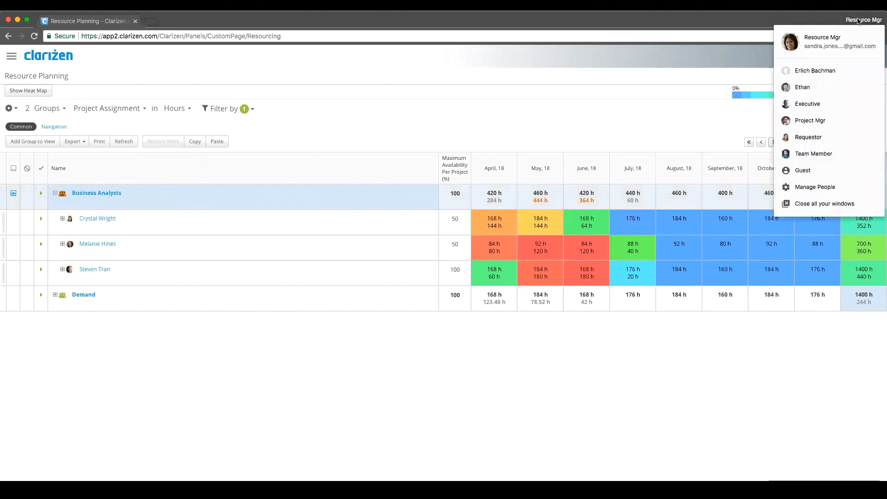
pyautogui.click(825, 104)
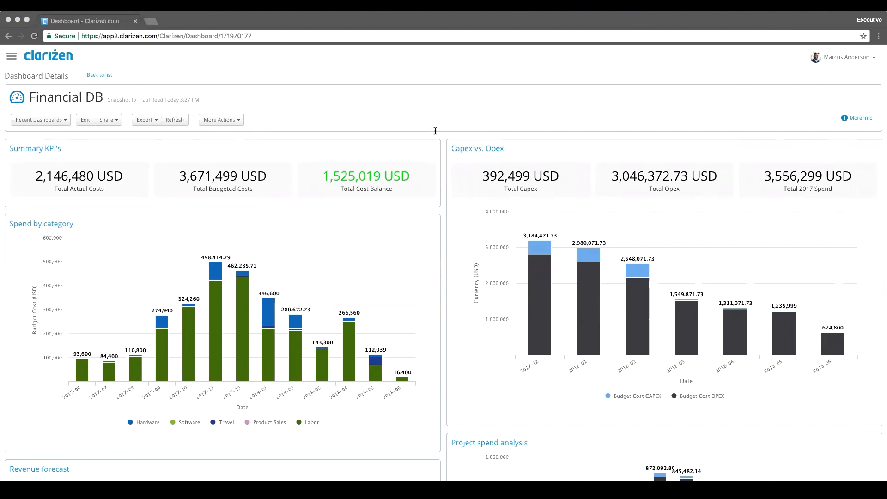
pyautogui.click(410, 138)
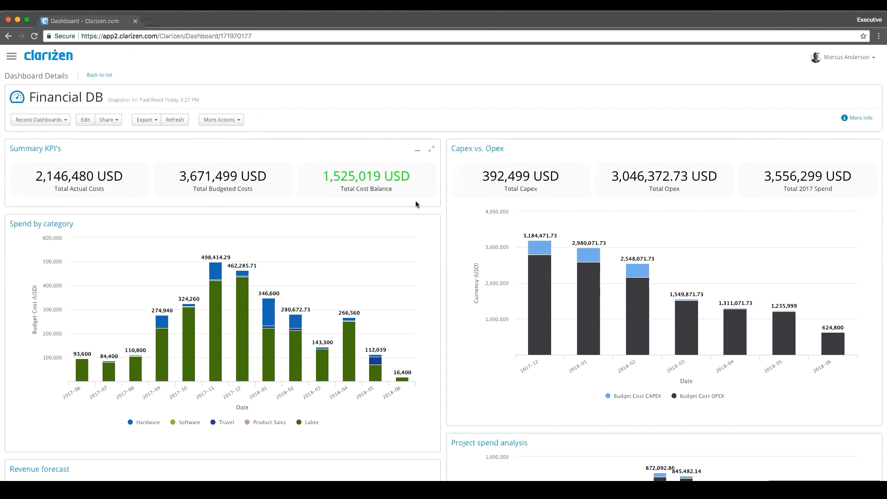
pyautogui.scroll(-3, 438, 205)
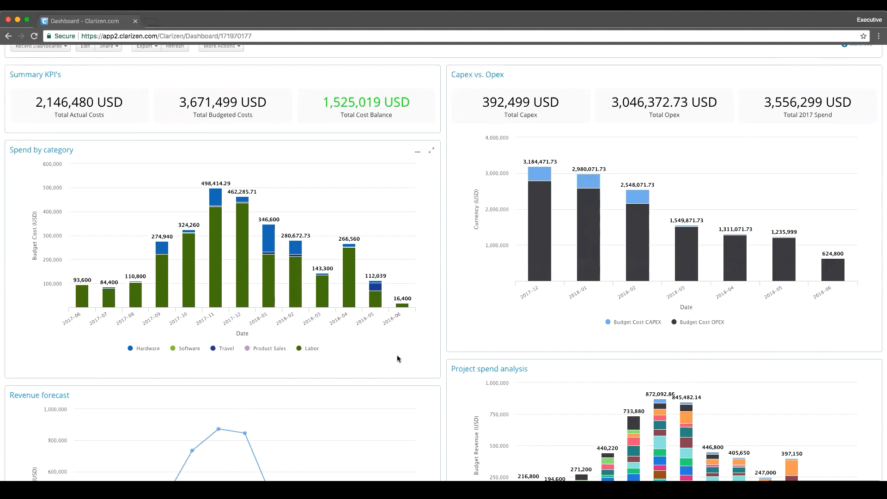
pyautogui.scroll(-1, 397, 355)
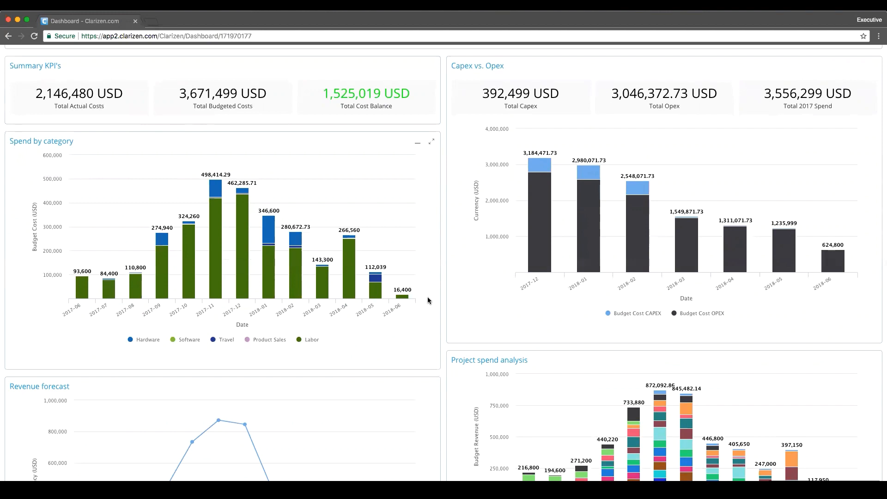
pyautogui.scroll(-5, 429, 300)
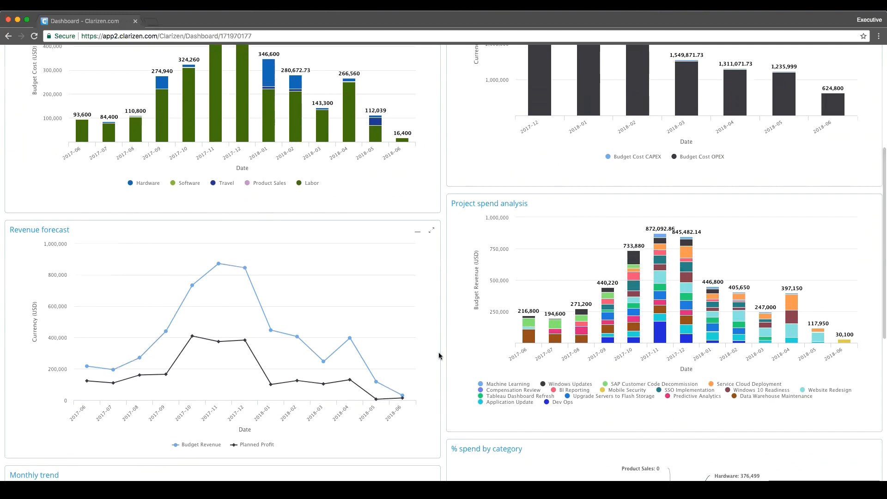
pyautogui.scroll(-5, 440, 363)
pyautogui.scroll(-2, 440, 356)
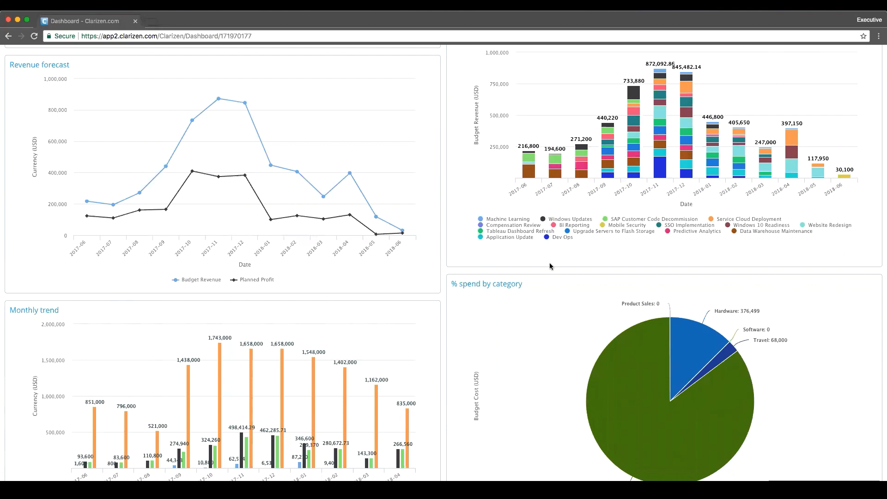
# - Inspect the Labor and Hardware shares in the % spend by category pie chart, and return to the start of the Financial DB dashboard
pyautogui.scroll(-1, 556, 304)
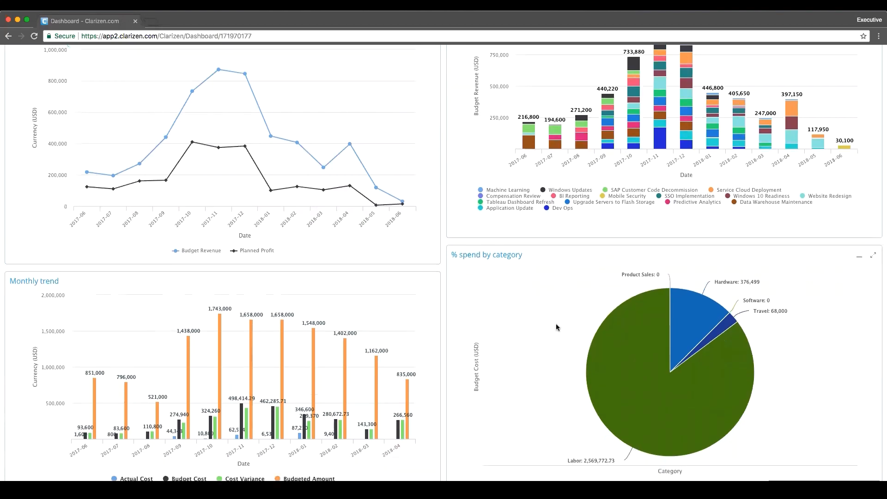
pyautogui.moveTo(658, 335)
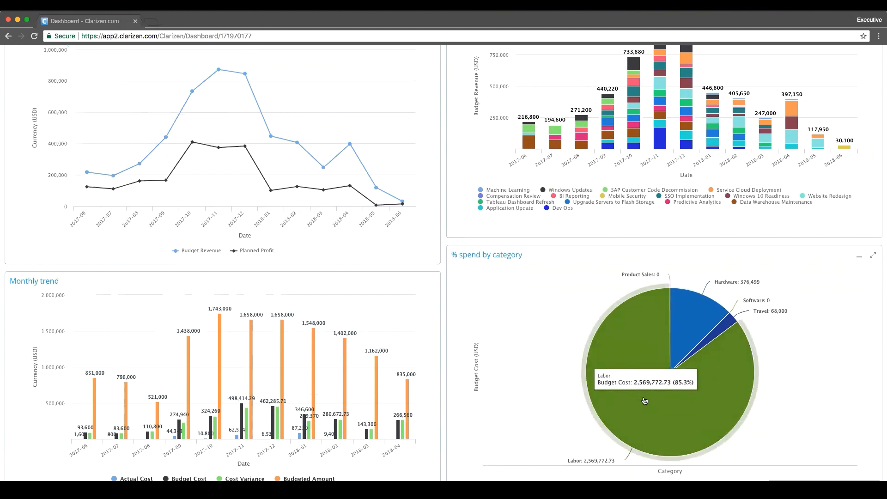
pyautogui.moveTo(677, 365)
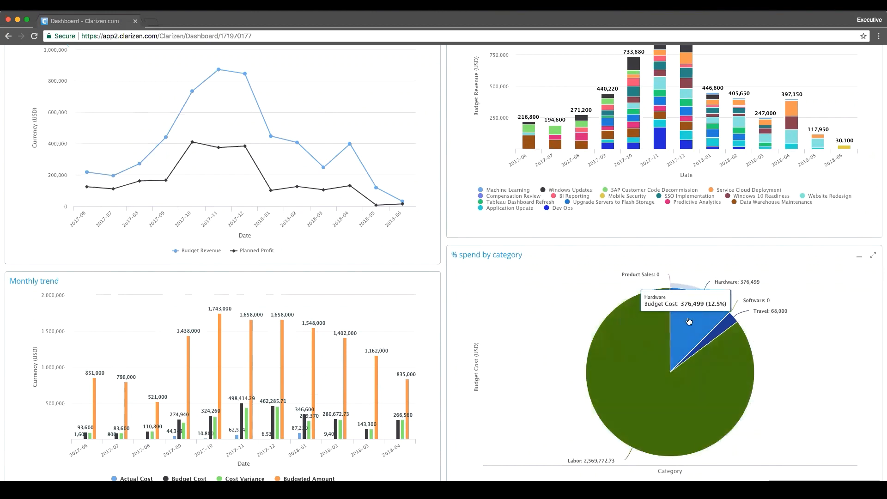
pyautogui.moveTo(733, 324)
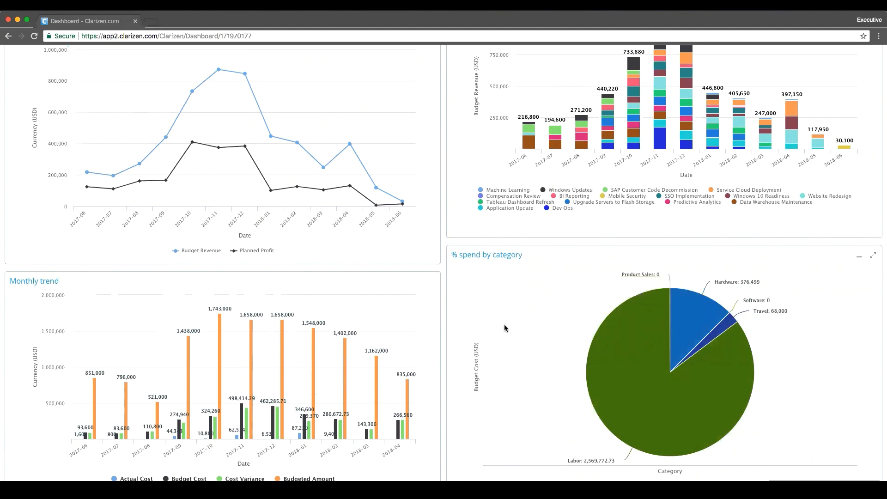
pyautogui.scroll(-1, 504, 328)
pyautogui.scroll(-1, 504, 328)
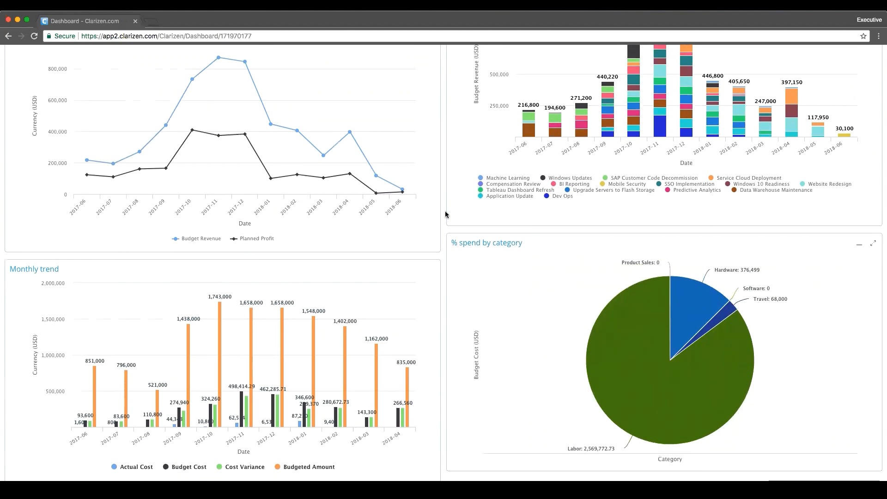
pyautogui.scroll(10, 443, 204)
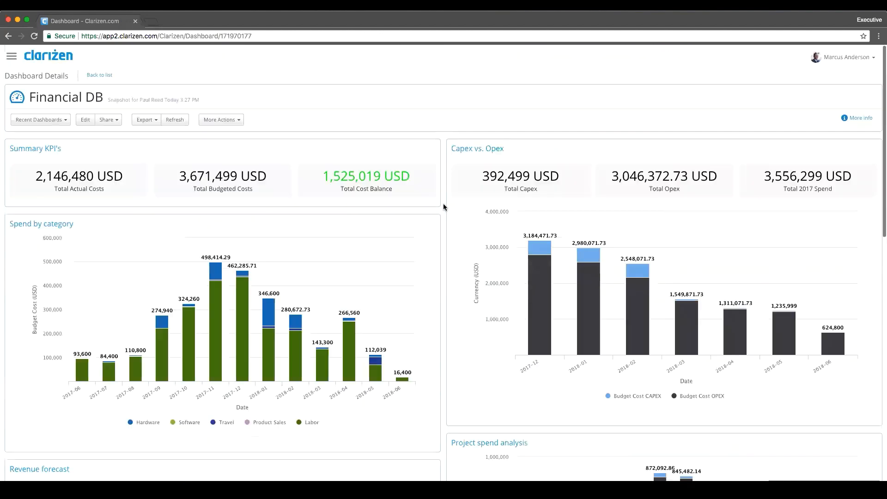